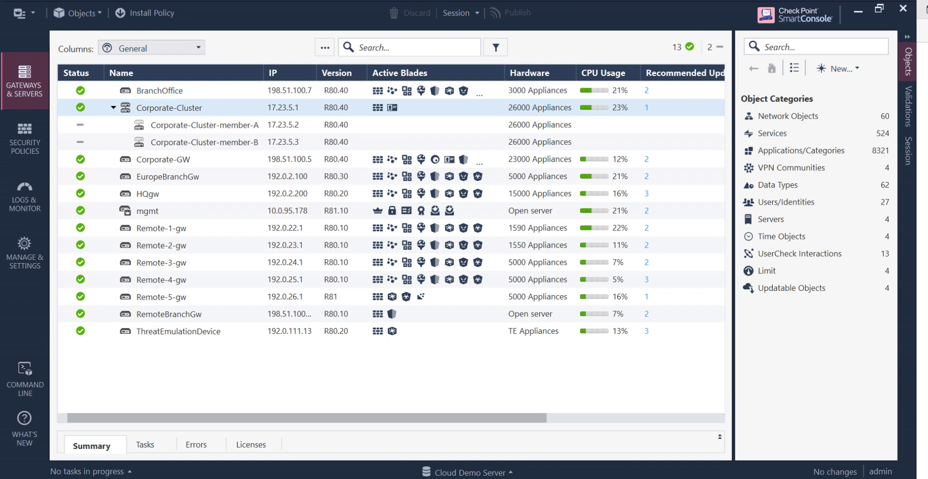
Step: Launch Epic Pen and move its floating toolbar over the Object Categories list
key(super+s)
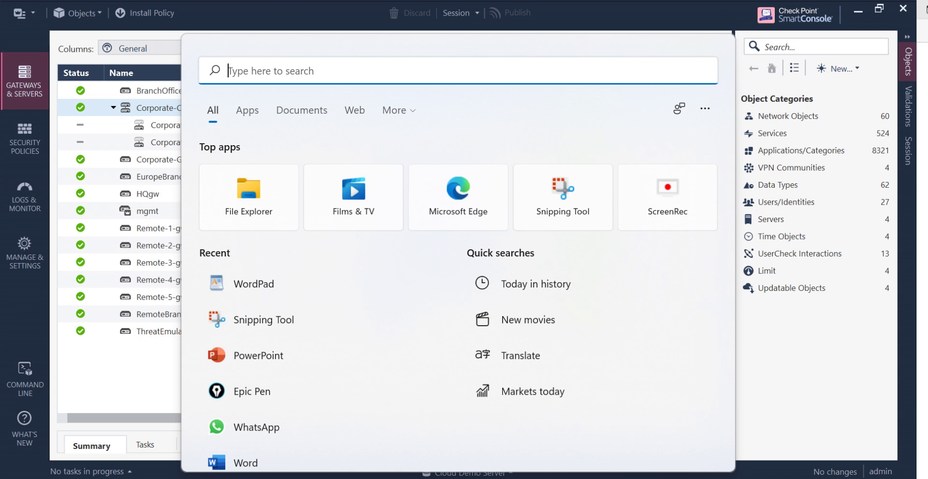
key(Escape)
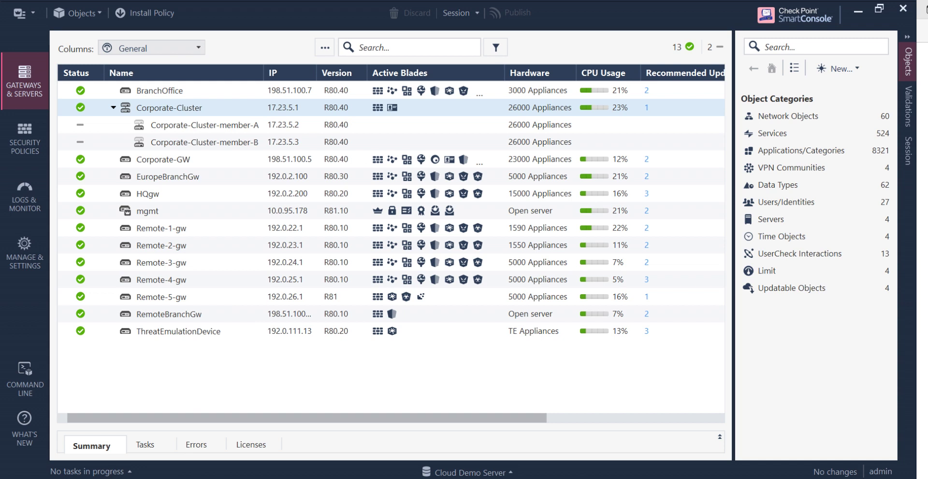
key(super+s)
text(pe)
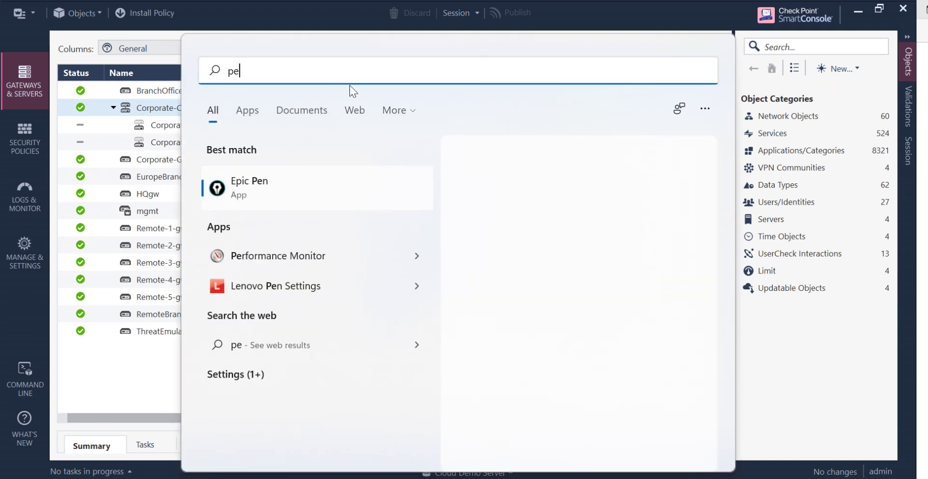
text(n)
click(289, 187)
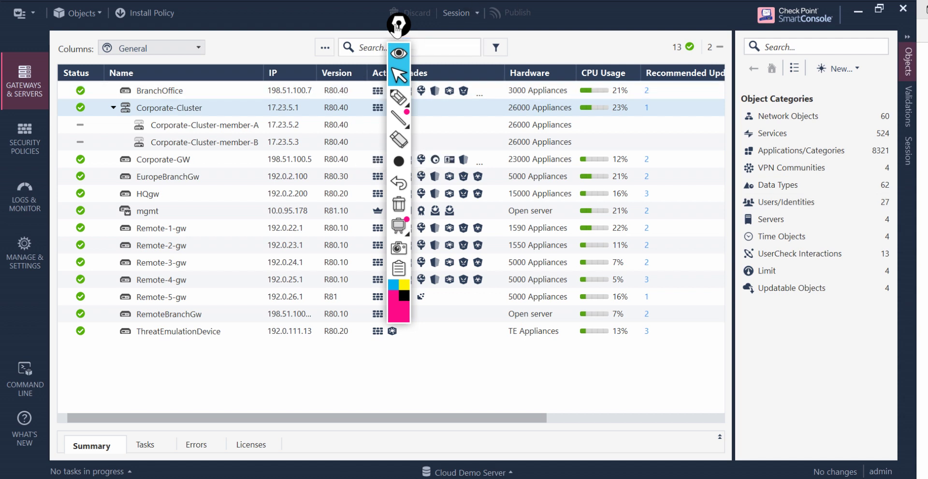
mouse_move(398, 24)
mouse_down()
mouse_move(798, 99)
mouse_move(889, 102)
mouse_up()
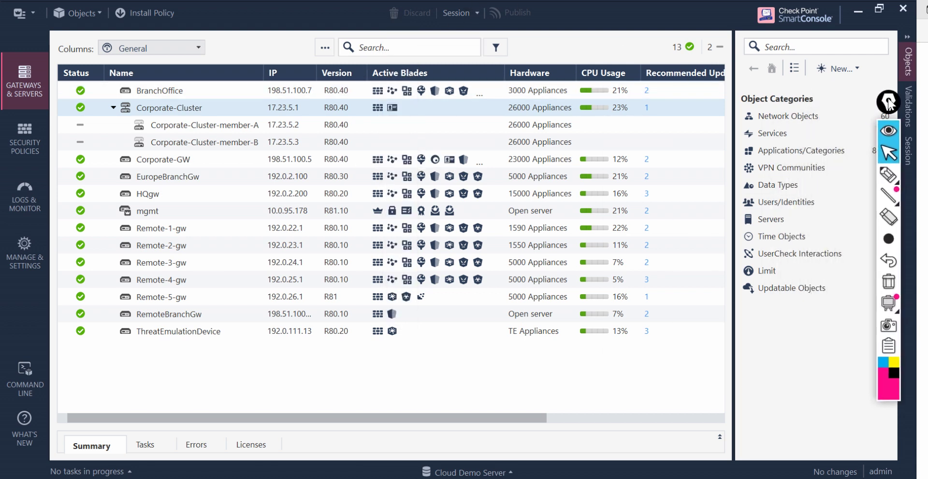
Step: Handwrite "Spoofing", "Antispoofing" and "IP spoofing" in pink across the gateways list
click(888, 174)
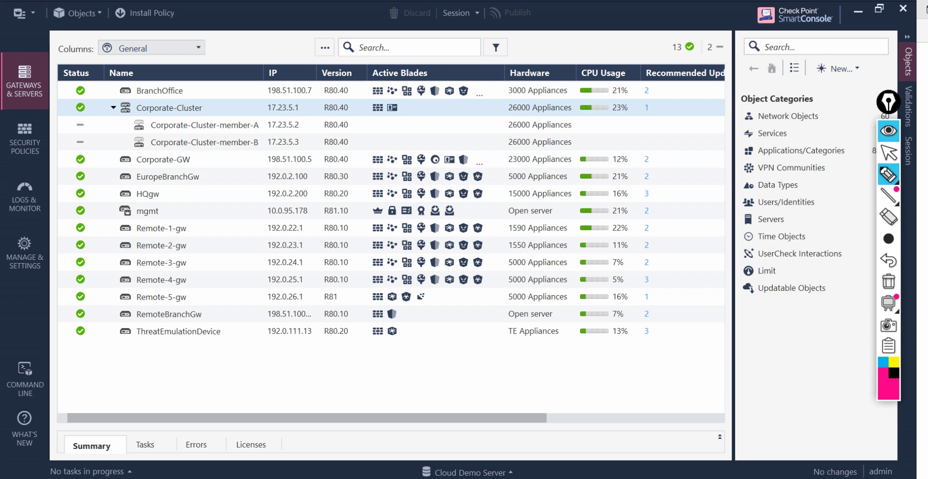
mouse_move(241, 265)
mouse_down()
mouse_move(275, 334)
mouse_move(310, 300)
mouse_move(291, 254)
mouse_move(312, 261)
mouse_move(344, 197)
mouse_move(358, 196)
mouse_move(383, 167)
mouse_move(413, 199)
mouse_move(363, 224)
mouse_up()
mouse_move(344, 360)
mouse_down()
mouse_move(351, 326)
mouse_move(368, 322)
mouse_move(397, 254)
mouse_move(483, 237)
mouse_move(483, 179)
mouse_move(504, 175)
mouse_move(505, 143)
mouse_move(547, 139)
mouse_move(572, 114)
mouse_move(601, 108)
mouse_move(601, 120)
mouse_up()
mouse_move(449, 371)
mouse_down()
mouse_move(479, 389)
mouse_move(441, 373)
mouse_move(479, 296)
mouse_move(528, 280)
mouse_move(539, 234)
mouse_move(575, 231)
mouse_move(621, 174)
mouse_move(609, 147)
mouse_move(643, 150)
mouse_move(667, 129)
mouse_move(643, 162)
mouse_up()
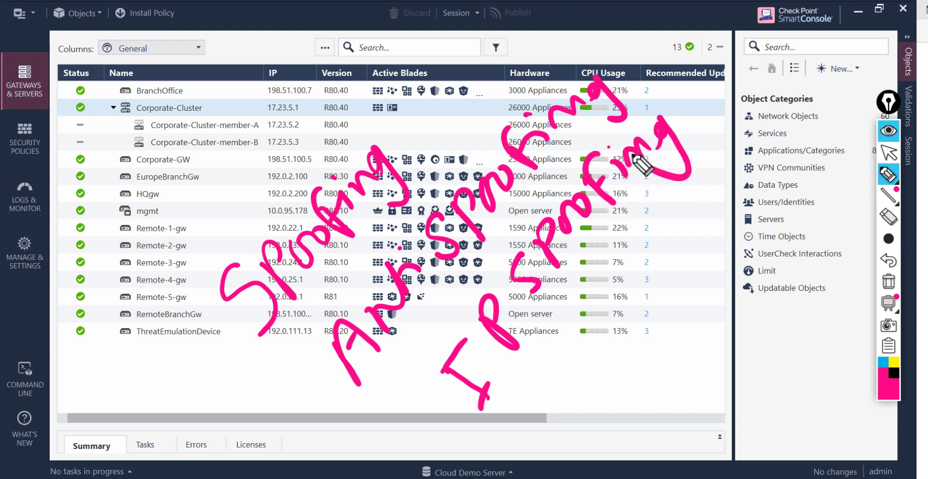
Step: Clear all annotations and handwrite an underlined "Spoofing" in pink over the gateways list
click(889, 281)
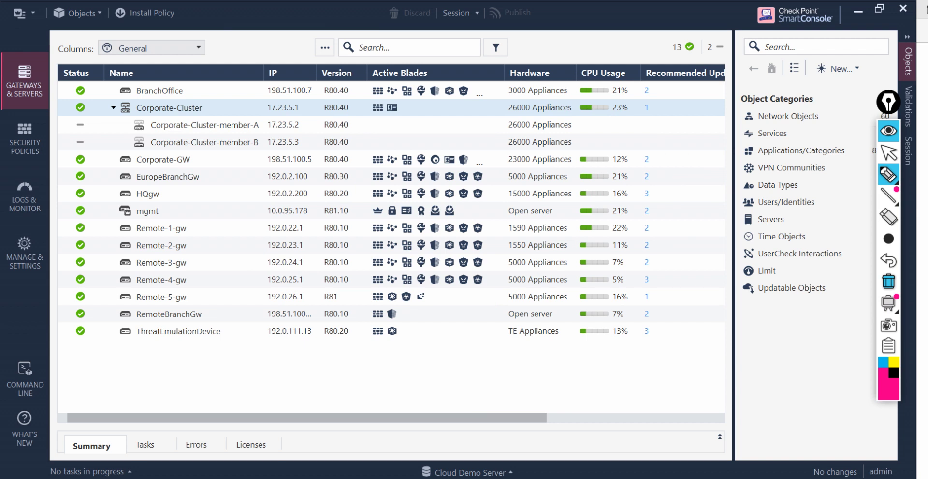
mouse_move(227, 246)
mouse_down()
mouse_move(215, 305)
mouse_move(282, 202)
mouse_move(285, 169)
mouse_move(321, 145)
mouse_move(332, 159)
mouse_up()
drag(278, 282, 373, 131)
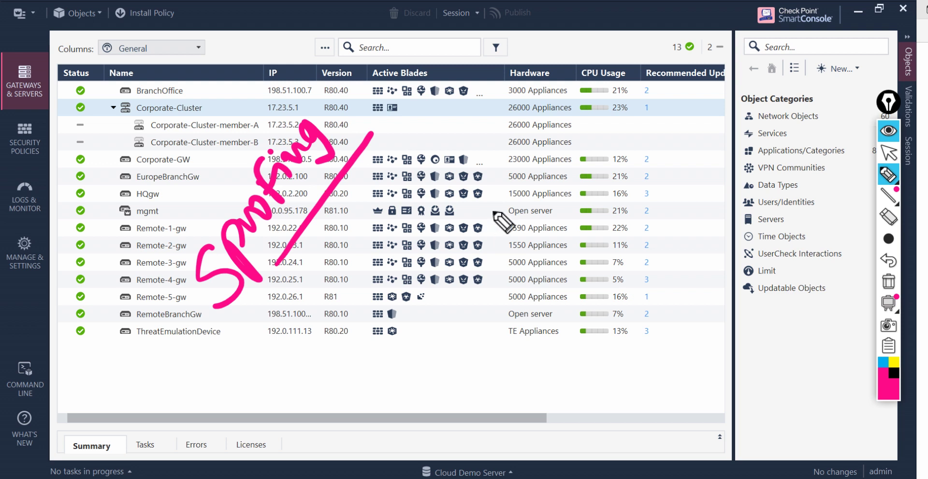
Step: Draw a pink box beside the Spoofing note, with a black incoming arrow labelled "Int" and a black outgoing arrow labelled "Ext"
mouse_move(440, 206)
mouse_down()
mouse_move(489, 298)
mouse_move(510, 164)
mouse_move(603, 186)
mouse_move(504, 301)
mouse_move(488, 295)
mouse_up()
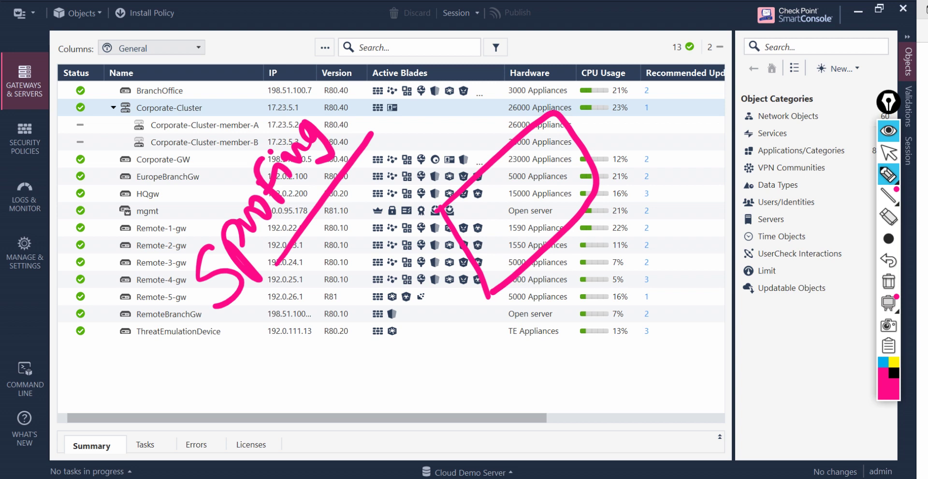
mouse_move(320, 346)
mouse_down()
mouse_move(437, 228)
mouse_move(415, 237)
mouse_move(441, 209)
mouse_up()
drag(429, 256, 436, 211)
mouse_move(431, 178)
mouse_down()
mouse_move(438, 200)
mouse_move(419, 185)
mouse_move(407, 195)
mouse_move(456, 166)
mouse_up()
drag(468, 148, 450, 169)
drag(456, 156, 472, 163)
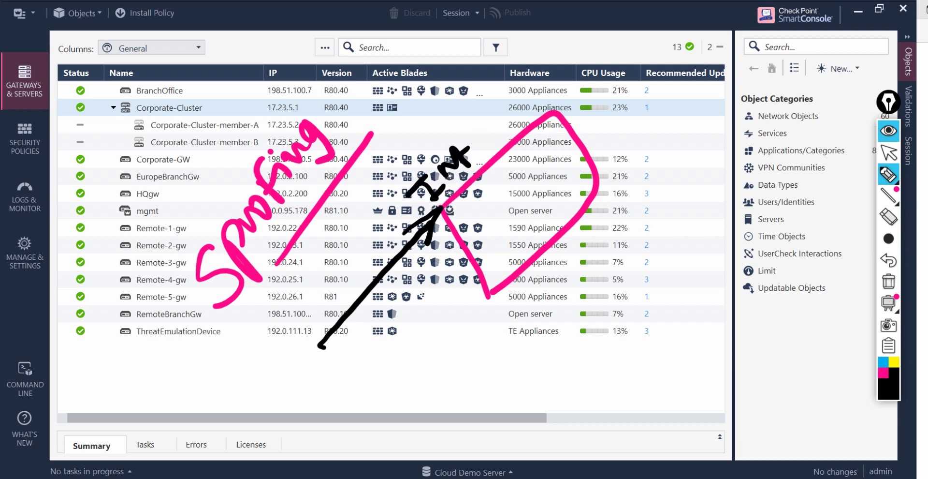
mouse_move(479, 263)
mouse_down()
mouse_move(387, 346)
mouse_move(397, 352)
mouse_up()
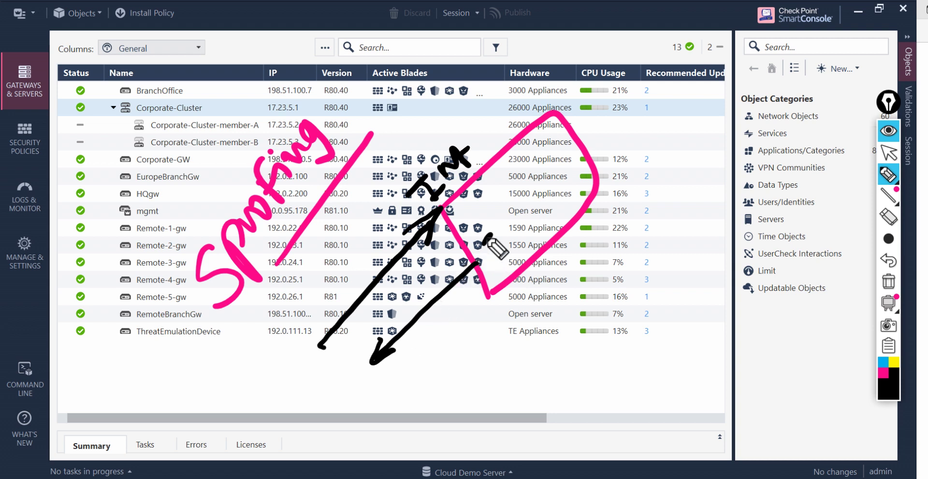
mouse_move(488, 237)
mouse_down()
mouse_move(494, 251)
mouse_move(526, 212)
mouse_up()
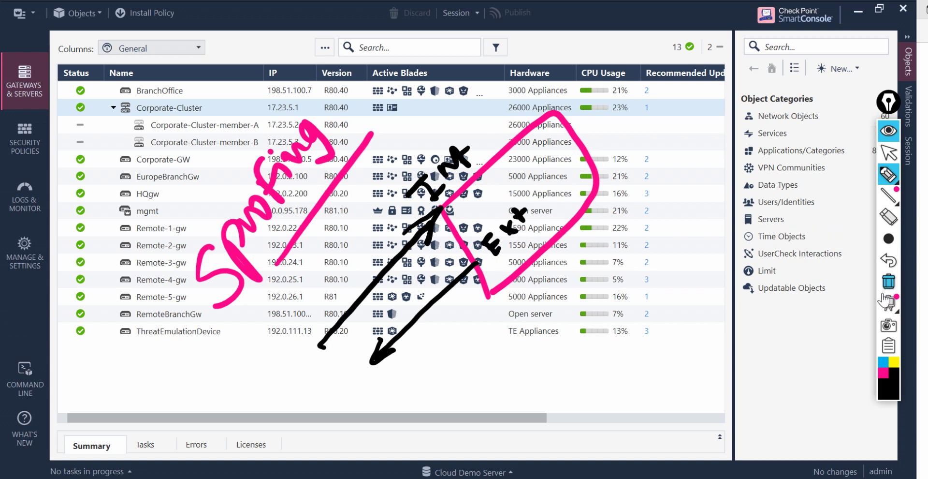
Step: Erase the outgoing arrow, its "Ext" label and most of the pink box outline
click(889, 217)
click(474, 267)
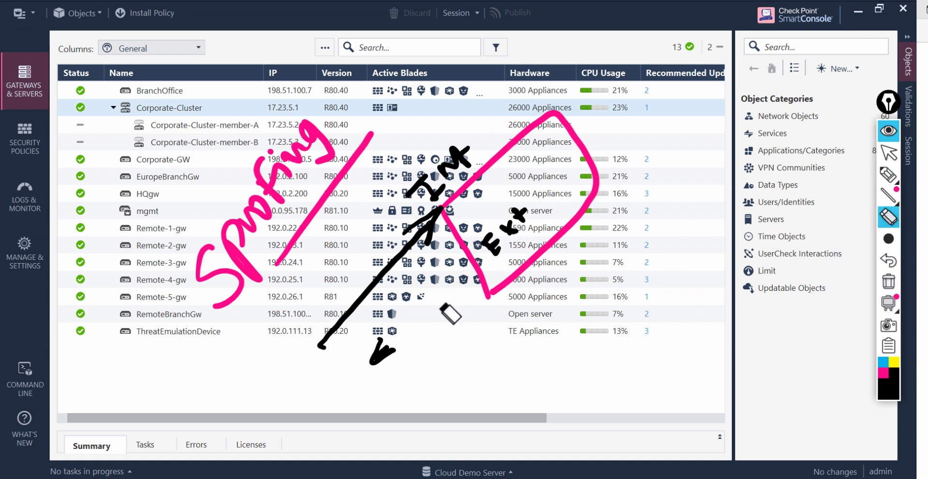
click(389, 356)
mouse_move(505, 253)
mouse_down()
mouse_move(489, 248)
mouse_move(534, 224)
mouse_up()
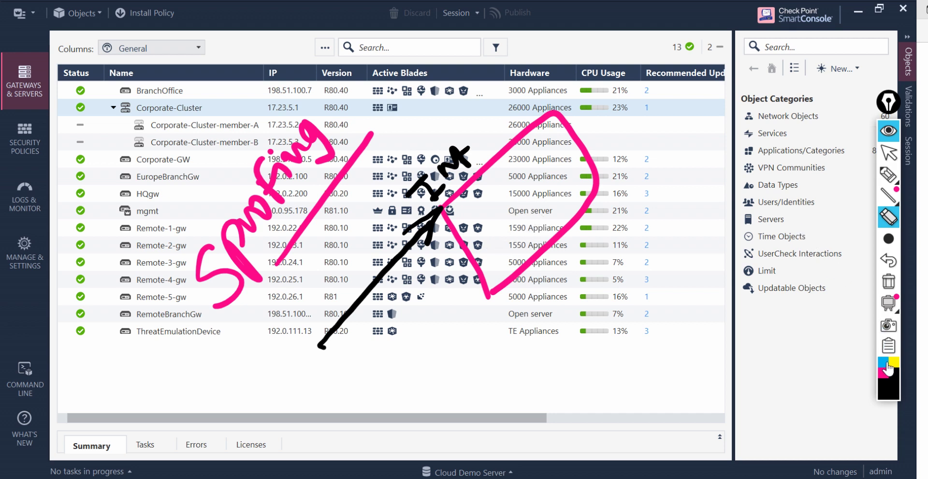
click(586, 134)
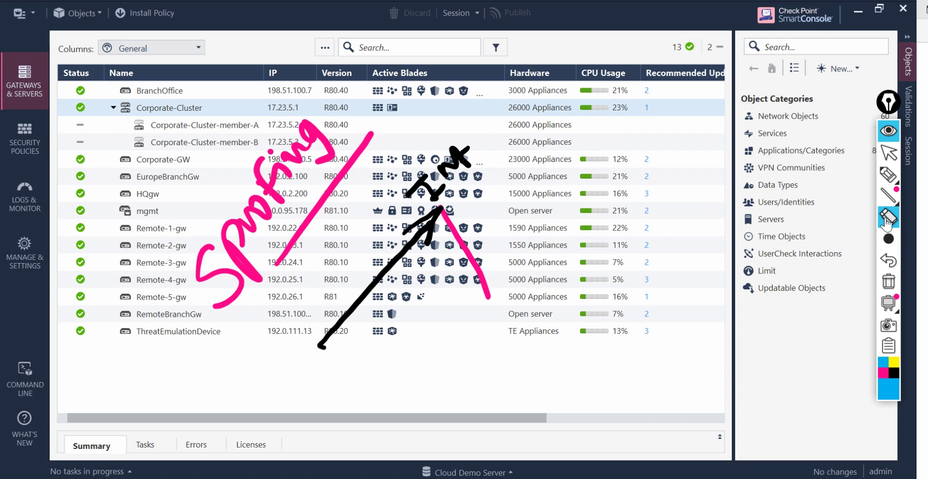
Step: Redraw the box in blue and draw a blue line from its far side, labelled "Ext"
click(889, 174)
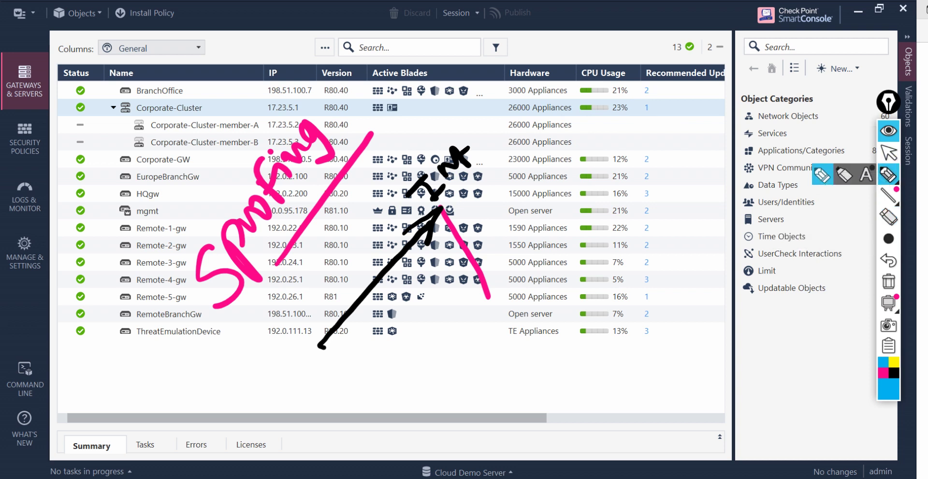
mouse_move(442, 210)
mouse_down()
mouse_move(543, 135)
mouse_move(539, 285)
mouse_move(444, 211)
mouse_up()
drag(679, 62, 561, 147)
mouse_move(557, 117)
mouse_down()
mouse_move(561, 130)
mouse_move(589, 90)
mouse_move(607, 82)
mouse_up()
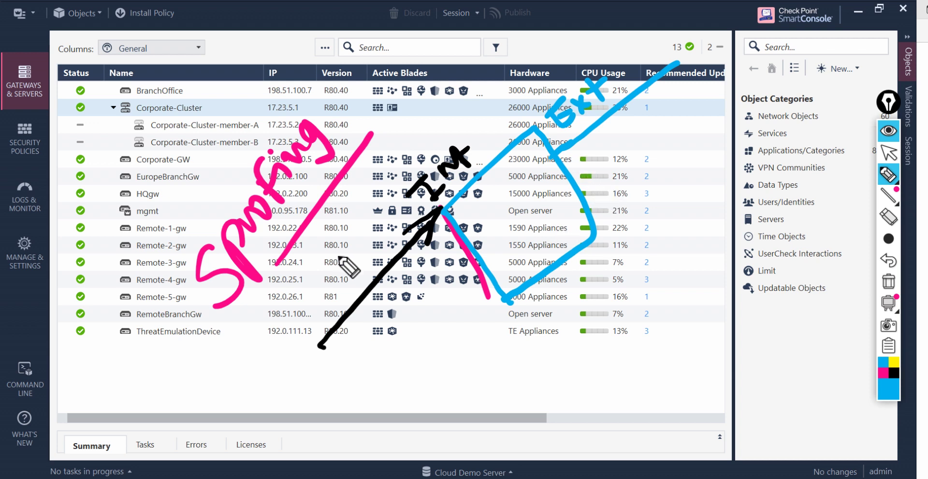
Step: Handwrite a blue label beside the black internal arrow and add incoming and outgoing blue arrows on the box's external side
mouse_move(302, 293)
mouse_down()
mouse_move(323, 312)
mouse_move(315, 300)
mouse_move(328, 276)
mouse_move(356, 266)
mouse_move(387, 206)
mouse_up()
drag(361, 223, 381, 246)
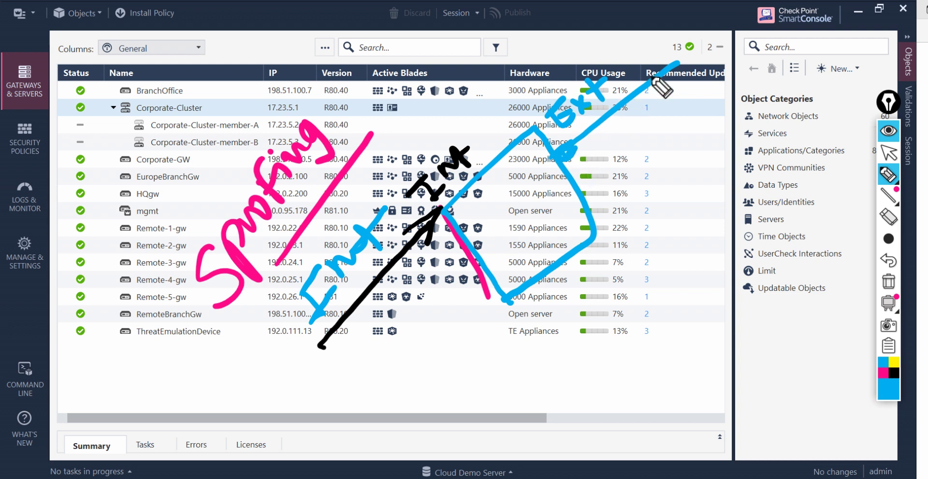
drag(596, 162, 647, 118)
mouse_move(695, 76)
mouse_down()
mouse_move(581, 178)
mouse_move(611, 176)
mouse_up()
mouse_move(599, 211)
mouse_down()
mouse_move(726, 96)
mouse_move(697, 160)
mouse_up()
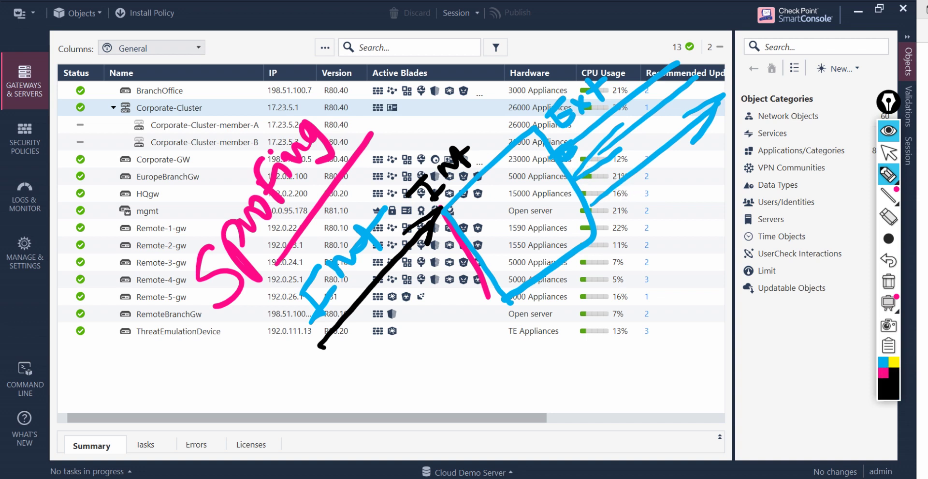
Step: Draw a long pink arrow pointing at the external side of the blue box
click(883, 372)
drag(572, 157, 661, 351)
drag(571, 147, 609, 168)
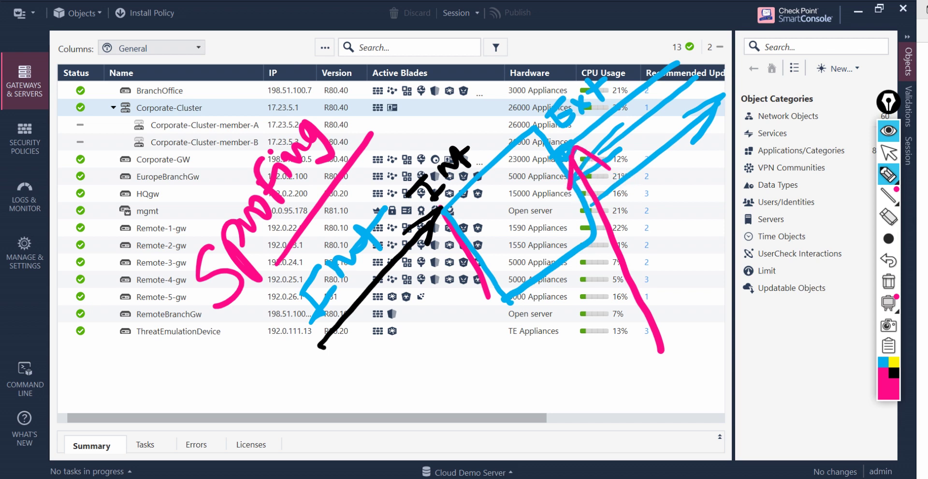
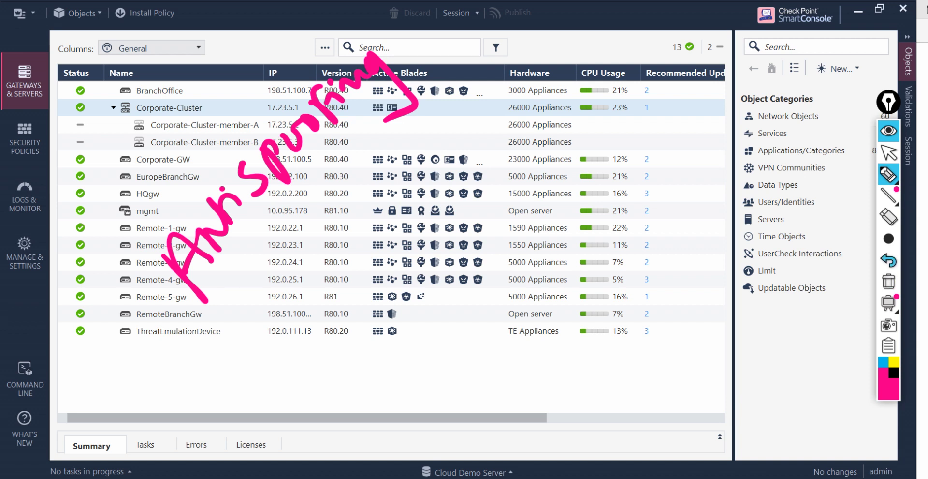
Step: Clear all annotations and draw a pink box labelled "internal N/W"
mouse_move(888, 238)
click(889, 281)
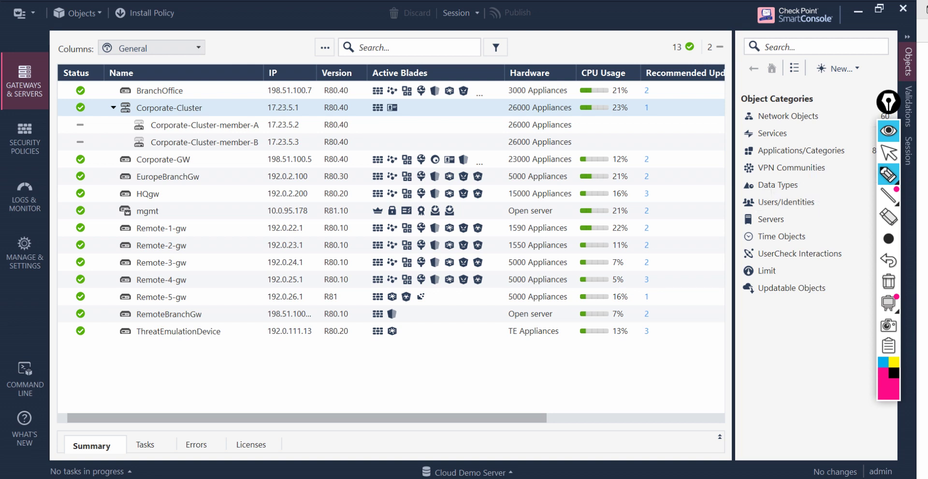
mouse_move(462, 224)
mouse_down()
mouse_move(506, 309)
mouse_move(597, 106)
mouse_move(650, 213)
mouse_move(506, 310)
mouse_up()
mouse_move(517, 253)
mouse_down()
mouse_move(564, 193)
mouse_move(579, 212)
mouse_move(592, 179)
mouse_up()
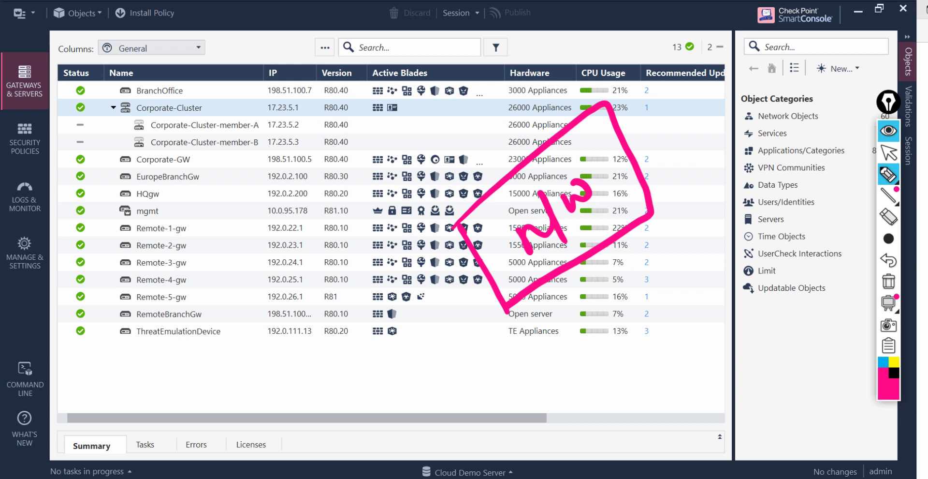
drag(498, 198, 497, 213)
mouse_move(498, 192)
mouse_down()
mouse_move(520, 175)
mouse_move(527, 184)
mouse_move(584, 129)
mouse_up()
Step: Draw a pink box labelled "FW" and connect it to the internal network box with an arrow
mouse_move(289, 288)
mouse_down()
mouse_move(349, 358)
mouse_move(367, 230)
mouse_move(410, 296)
mouse_move(349, 358)
mouse_up()
mouse_move(339, 289)
mouse_down()
mouse_move(325, 302)
mouse_move(334, 314)
mouse_up()
drag(338, 292, 345, 299)
mouse_move(352, 269)
mouse_down()
mouse_move(377, 255)
mouse_move(401, 259)
mouse_move(459, 228)
mouse_move(395, 261)
mouse_up()
drag(394, 261, 416, 267)
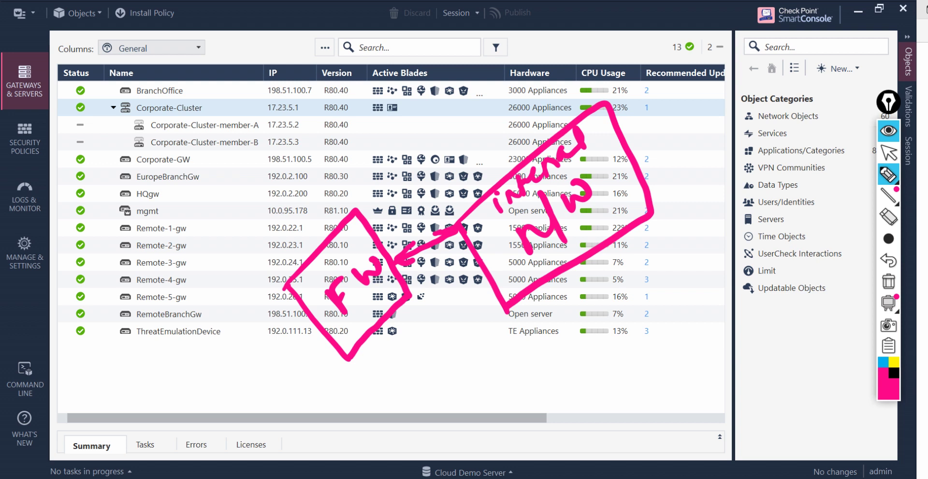
Step: Draw a long pink arrow entering the FW box and label the firewall's two sides "Ext" and "Int"
mouse_move(68, 357)
mouse_down()
mouse_move(115, 340)
mouse_move(294, 315)
mouse_move(300, 304)
mouse_move(285, 350)
mouse_up()
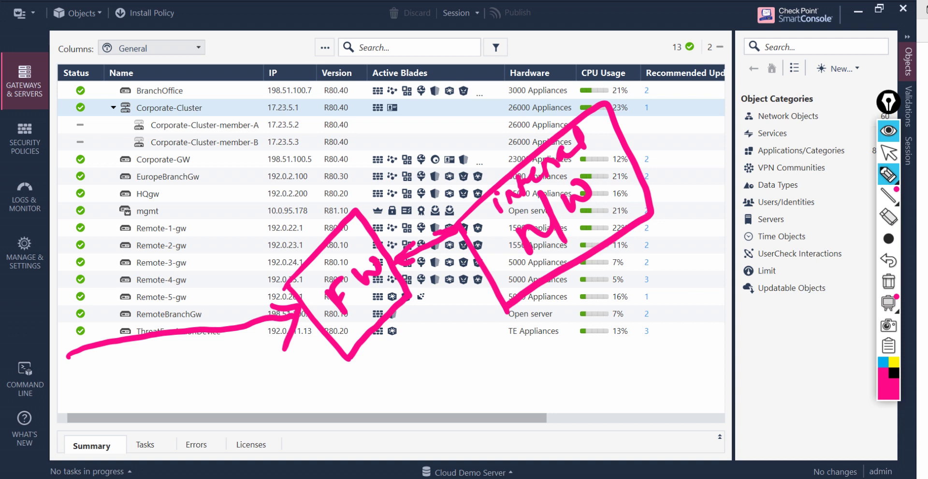
mouse_move(387, 207)
mouse_down()
mouse_move(405, 236)
mouse_move(394, 216)
mouse_move(443, 198)
mouse_move(468, 135)
mouse_up()
mouse_move(213, 296)
mouse_down()
mouse_move(230, 273)
mouse_move(242, 292)
mouse_up()
mouse_move(226, 297)
mouse_down()
mouse_move(249, 288)
mouse_move(259, 270)
mouse_up()
mouse_move(250, 264)
mouse_down()
mouse_move(257, 286)
mouse_move(278, 243)
mouse_up()
drag(258, 261, 260, 267)
drag(267, 223, 292, 254)
drag(259, 265, 268, 253)
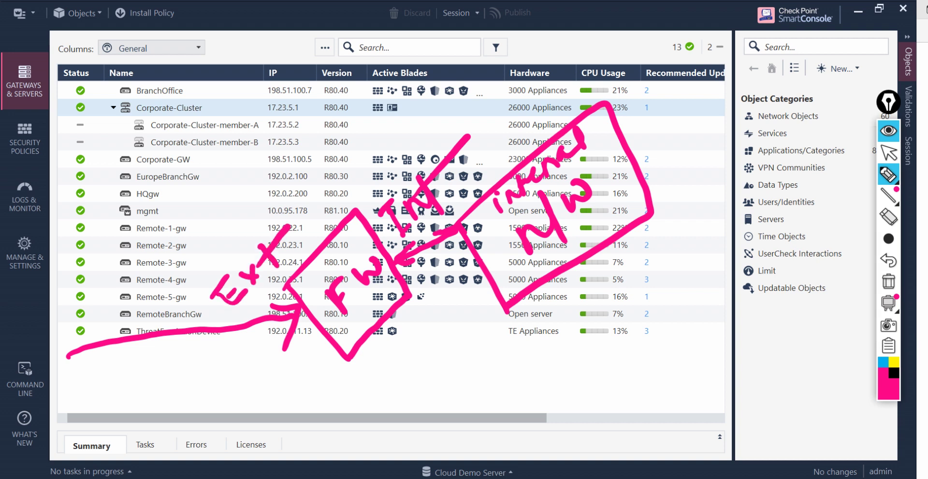
Step: Handwrite the address 200.1.2.1 in blue above the "Ext" label and underline it
click(883, 362)
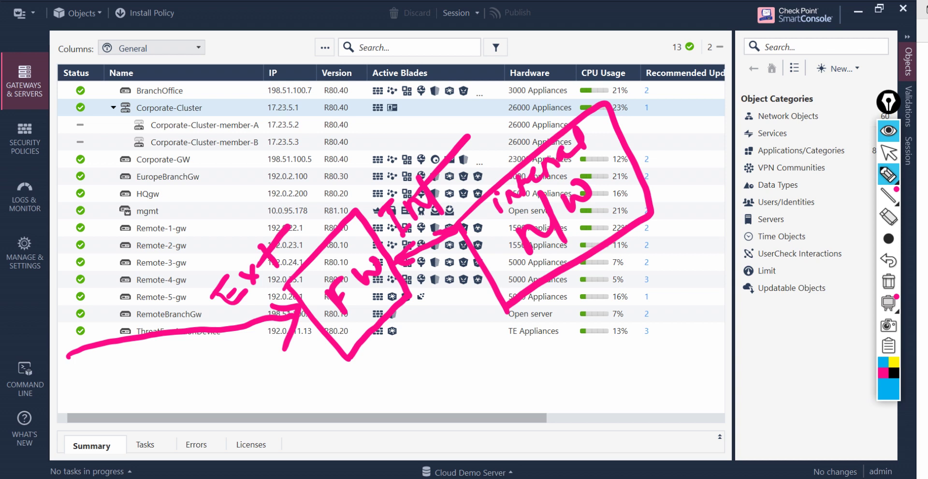
mouse_move(76, 239)
mouse_down()
mouse_move(99, 240)
mouse_move(117, 199)
mouse_move(142, 186)
mouse_up()
click(121, 195)
click(147, 175)
drag(154, 147, 173, 161)
click(182, 136)
drag(185, 112, 216, 137)
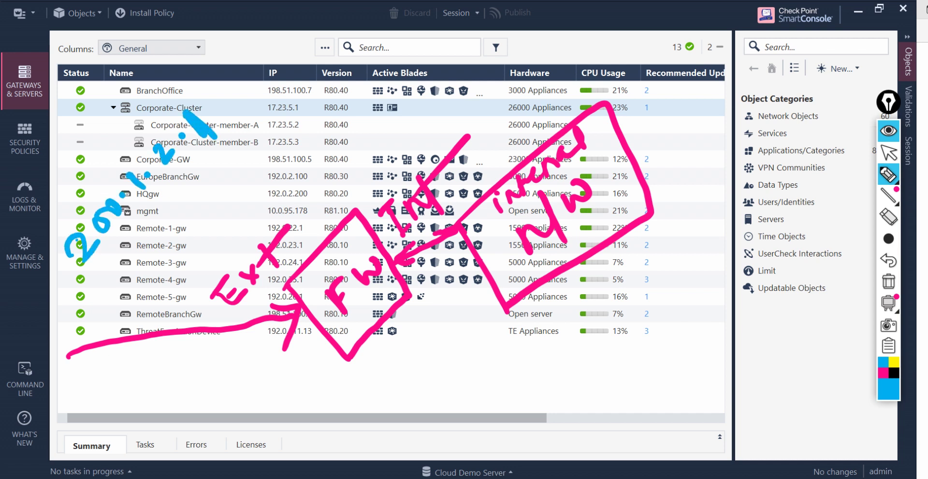
drag(97, 279, 261, 112)
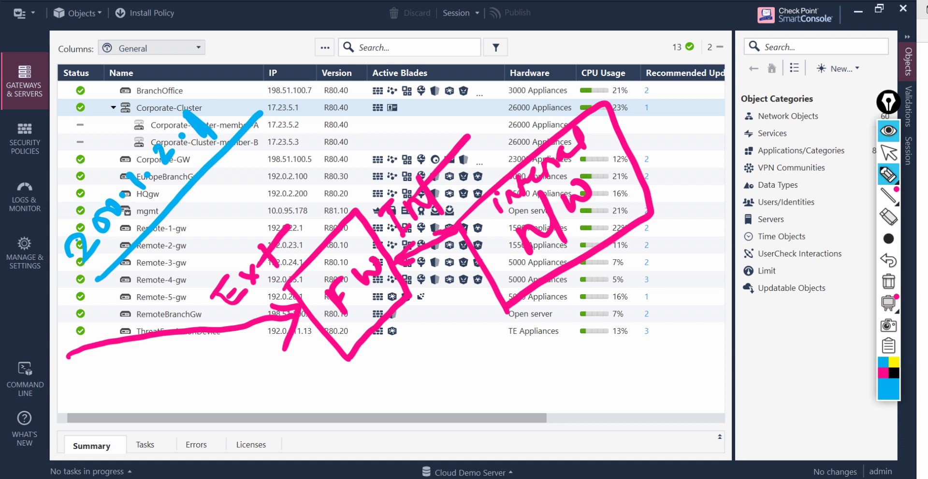
Step: Draw a blue arrow to the firewall's internal link and handwrite 192.168.1.1/24 beneath it
drag(421, 277, 459, 355)
mouse_move(420, 296)
mouse_down()
mouse_move(422, 278)
mouse_move(451, 275)
mouse_up()
mouse_move(410, 391)
mouse_down()
mouse_move(429, 414)
mouse_move(449, 384)
mouse_move(465, 392)
mouse_up()
click(469, 380)
mouse_move(481, 355)
mouse_down()
mouse_move(476, 376)
mouse_move(506, 373)
mouse_up()
mouse_move(518, 336)
mouse_down()
mouse_move(507, 356)
mouse_move(517, 355)
mouse_up()
click(530, 337)
drag(550, 316, 534, 339)
click(553, 325)
drag(580, 301, 558, 332)
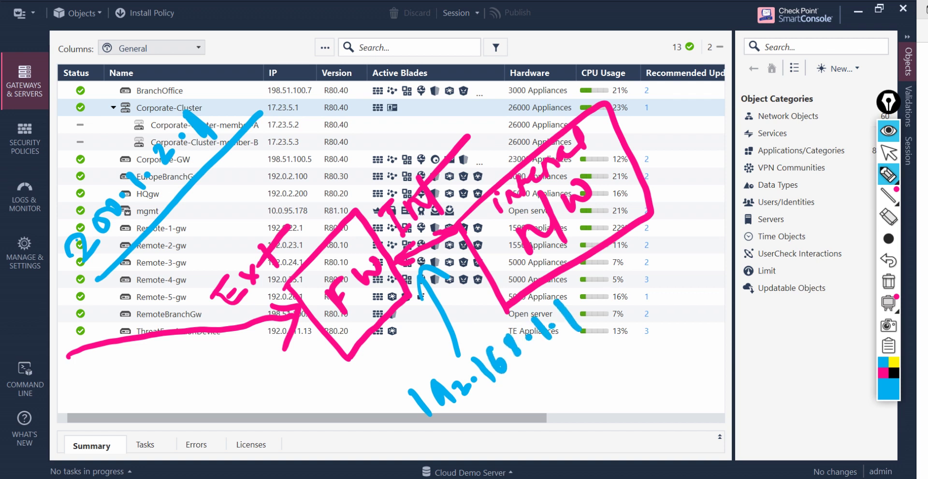
drag(587, 276, 594, 325)
drag(626, 271, 605, 296)
drag(624, 256, 639, 290)
drag(648, 254, 677, 302)
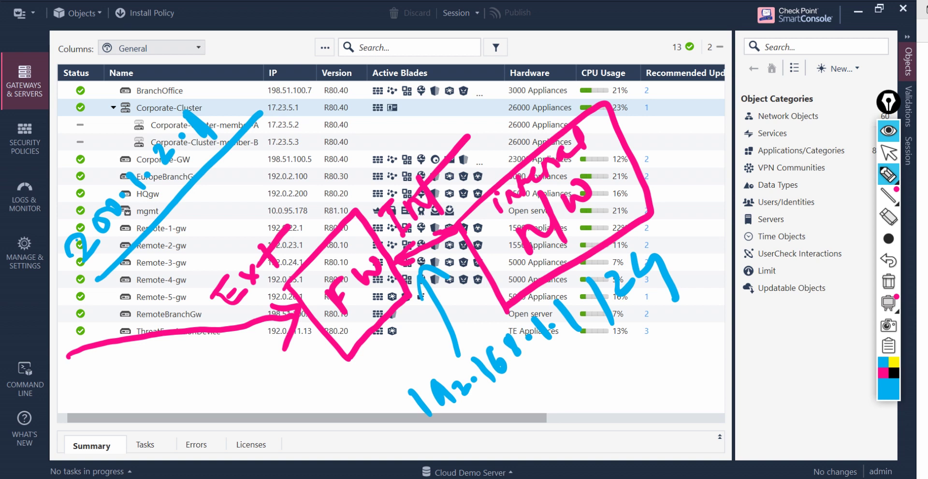
Step: Handwrite 192.168.1.3 in blue below the incoming external arrow and draw an arrow pointing to it
mouse_move(201, 394)
mouse_down()
mouse_move(211, 415)
mouse_move(223, 406)
mouse_up()
mouse_move(233, 380)
mouse_down()
mouse_move(241, 400)
mouse_move(259, 389)
mouse_up()
click(256, 368)
drag(269, 337, 264, 364)
drag(277, 327, 290, 344)
mouse_move(303, 315)
mouse_down()
mouse_move(292, 328)
mouse_move(307, 324)
mouse_up()
click(314, 315)
drag(273, 396, 288, 414)
click(300, 394)
mouse_move(304, 357)
mouse_down()
mouse_move(319, 375)
mouse_move(317, 392)
mouse_move(323, 367)
mouse_move(326, 387)
mouse_up()
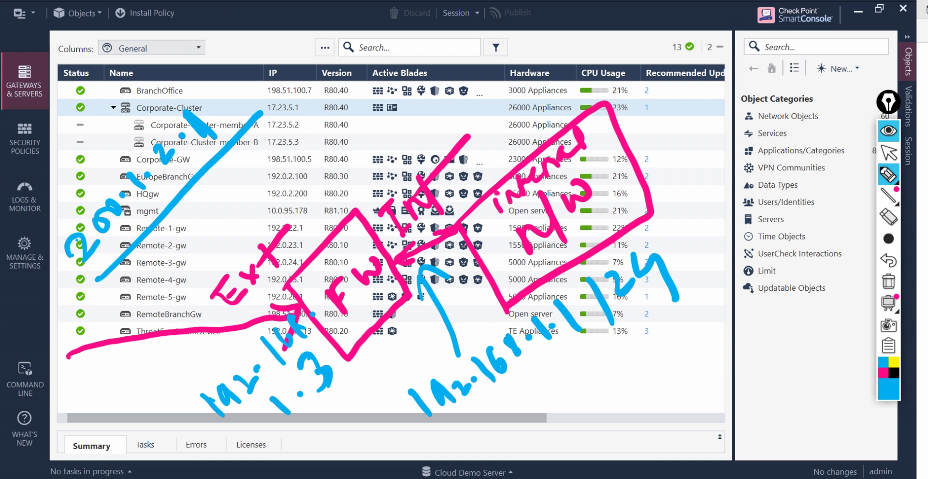
mouse_move(327, 401)
mouse_down()
mouse_move(363, 429)
mouse_move(350, 389)
mouse_up()
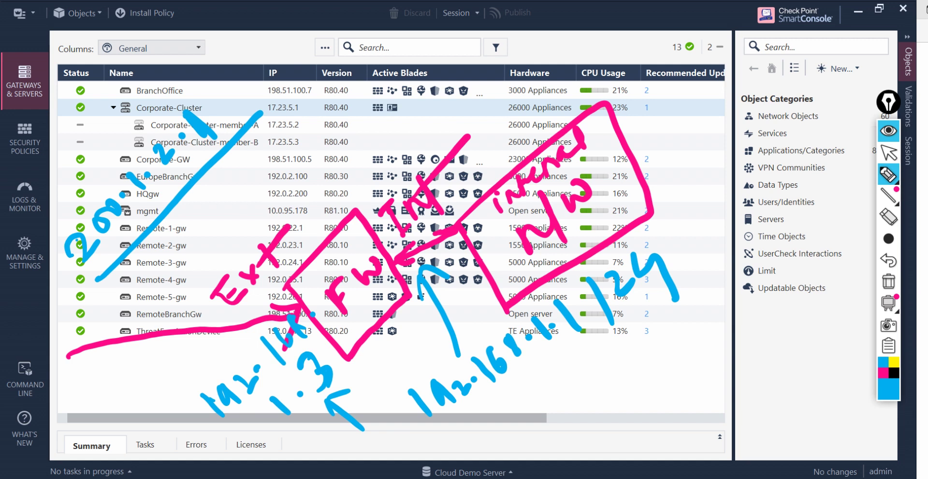
Step: Draw a blue line upward from the FW box and handwrite blue notes on both sides of it
drag(317, 270, 358, 162)
mouse_move(285, 182)
mouse_down()
mouse_move(312, 217)
mouse_move(315, 175)
mouse_up()
drag(300, 169, 304, 198)
mouse_move(310, 178)
mouse_down()
mouse_move(385, 94)
mouse_move(382, 83)
mouse_up()
mouse_move(385, 194)
mouse_down()
mouse_move(394, 147)
mouse_move(444, 104)
mouse_up()
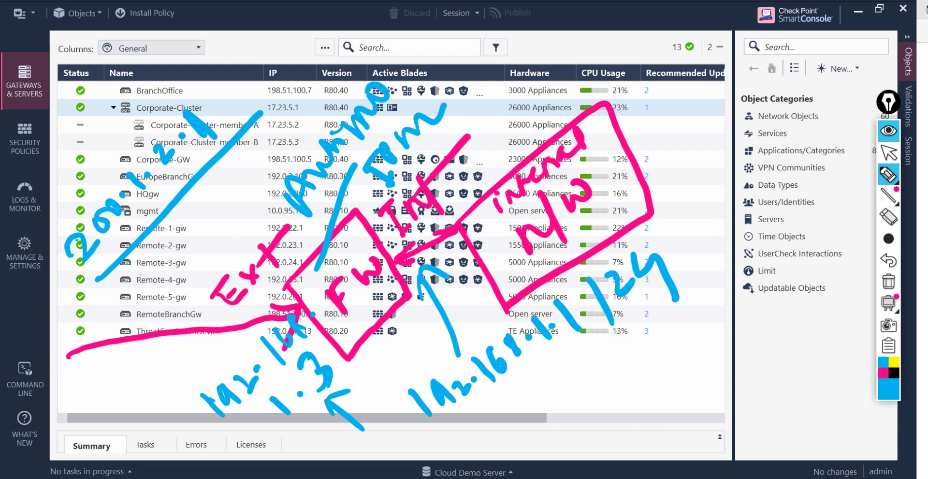
Step: Clear the network diagram and circle Network Management in blue in the Corporate-Cluster properties
click(889, 281)
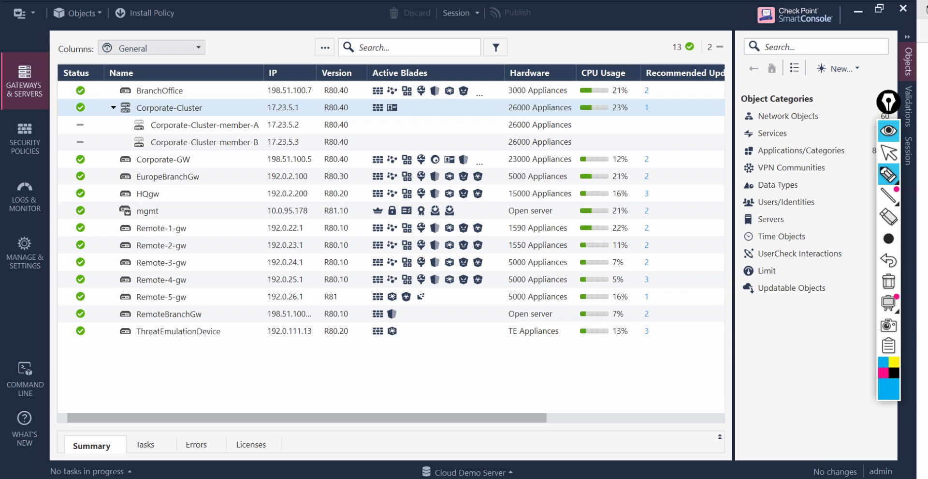
click(889, 152)
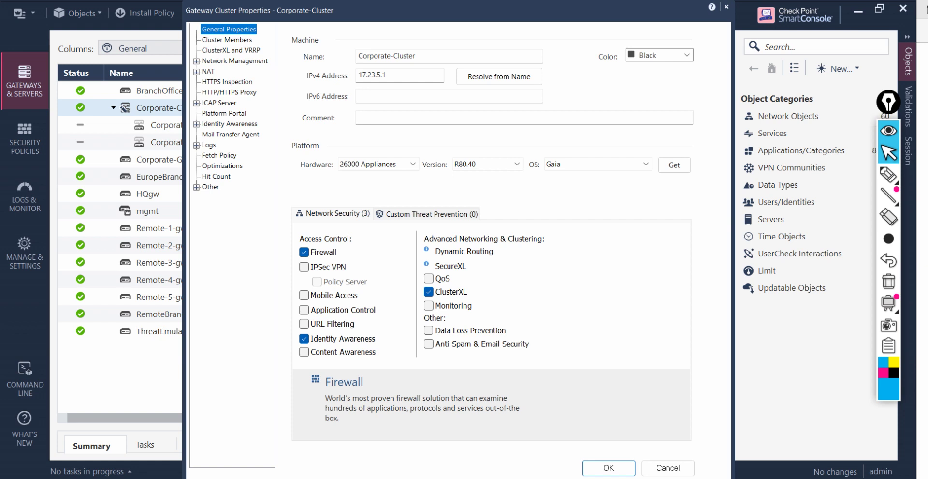
click(888, 174)
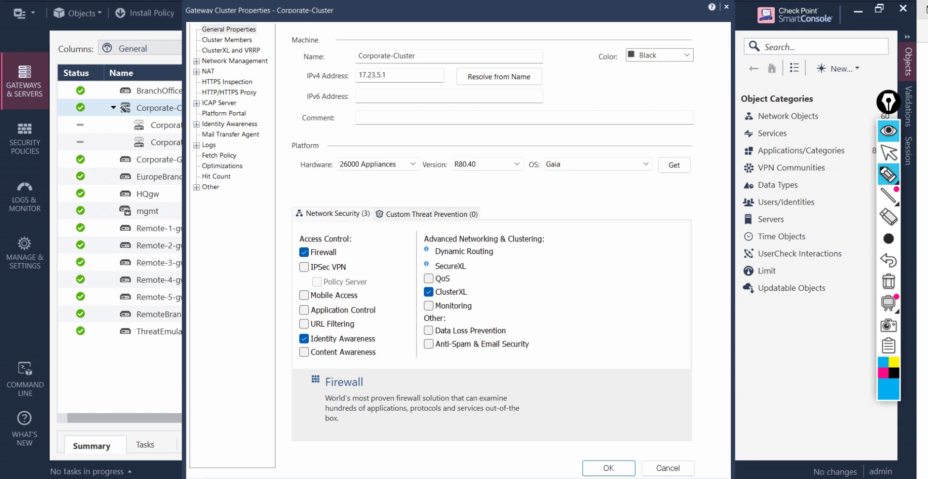
mouse_move(183, 65)
mouse_down()
mouse_move(259, 78)
mouse_move(240, 46)
mouse_move(178, 58)
mouse_move(183, 71)
mouse_up()
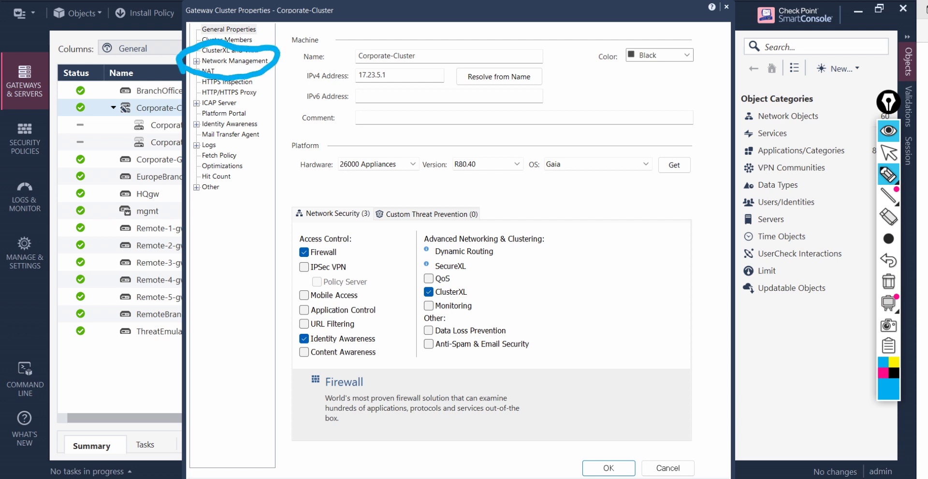
Step: Open the eth0 interface from the Network Management settings of Corporate-Cluster
click(888, 153)
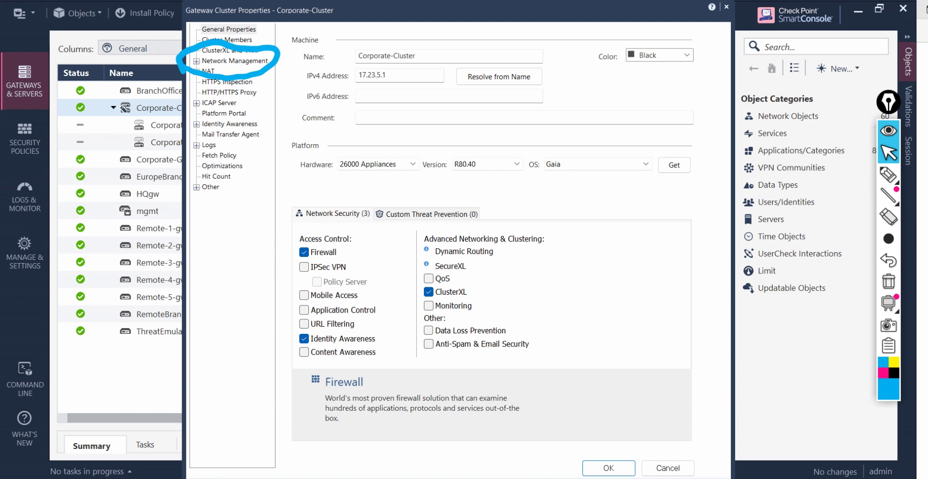
click(241, 62)
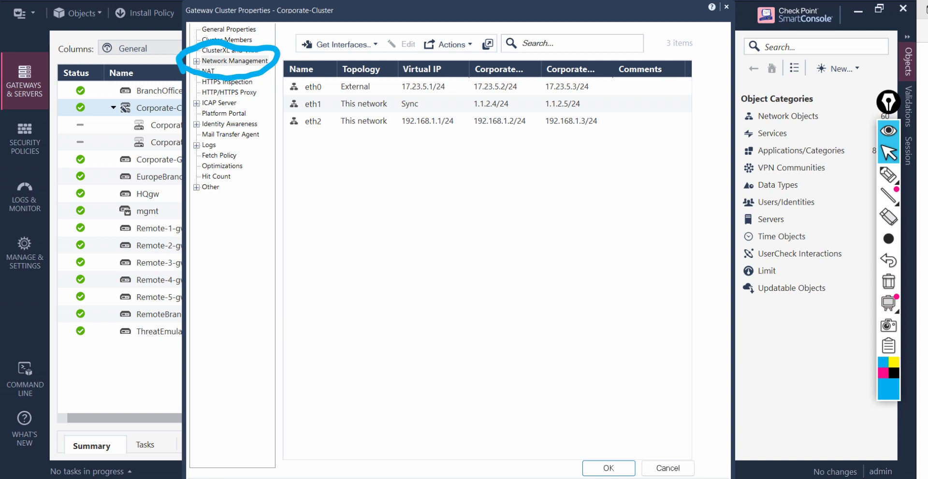
click(332, 89)
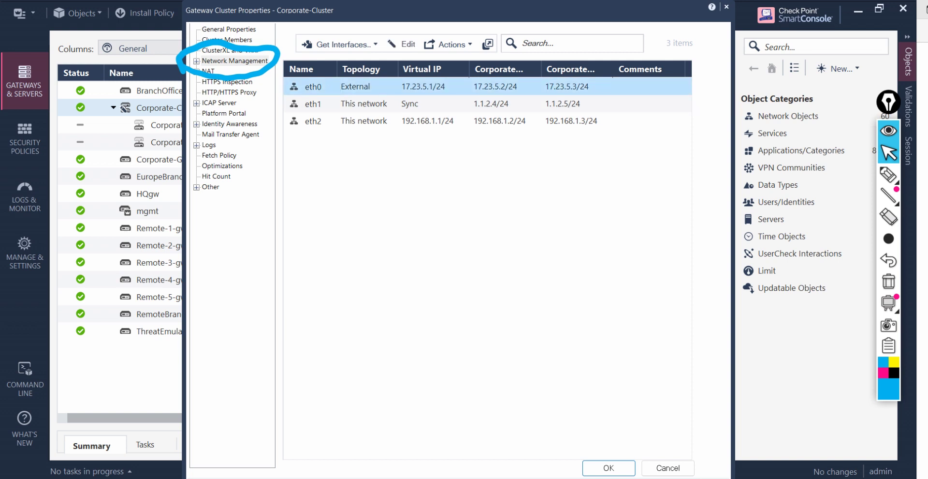
double_click(345, 87)
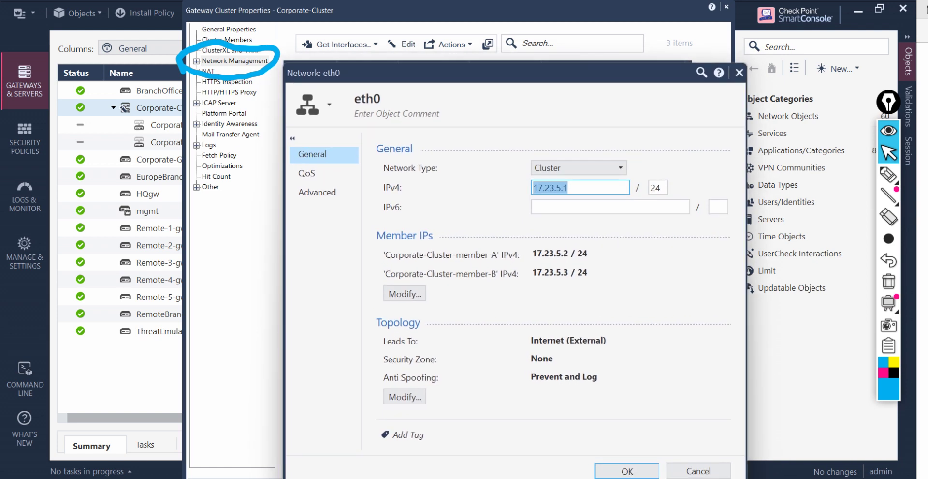
Step: Circle the Topology section of eth0 in blue and draw a tick beside Anti Spoofing
click(888, 174)
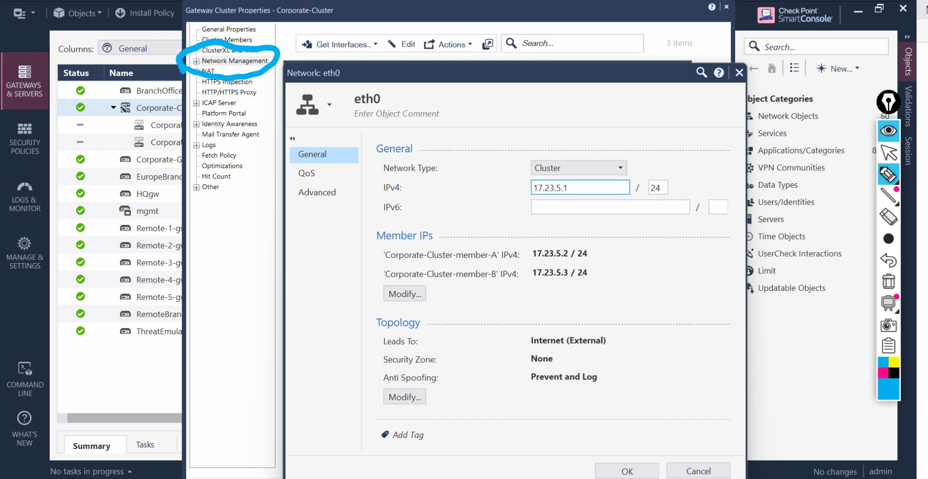
mouse_move(465, 305)
mouse_down()
mouse_move(365, 310)
mouse_move(387, 438)
mouse_move(536, 452)
mouse_move(704, 360)
mouse_move(532, 291)
mouse_move(411, 306)
mouse_up()
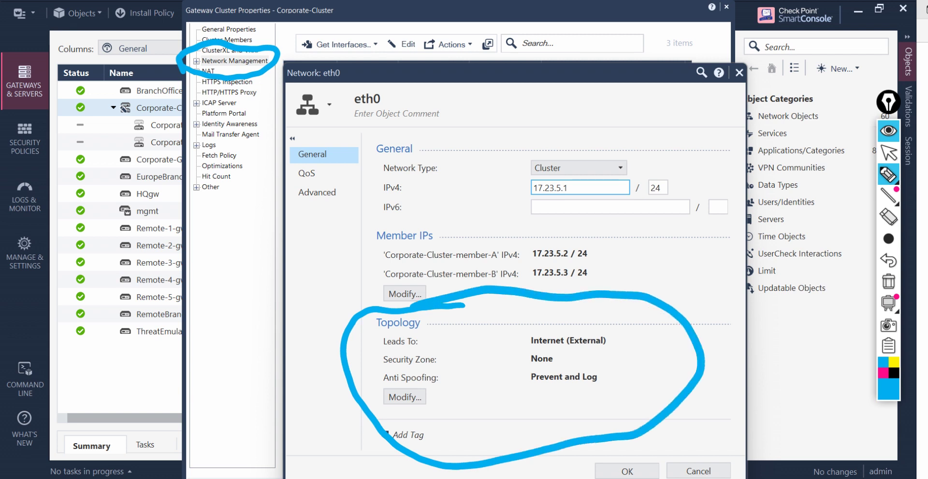
drag(442, 378, 496, 322)
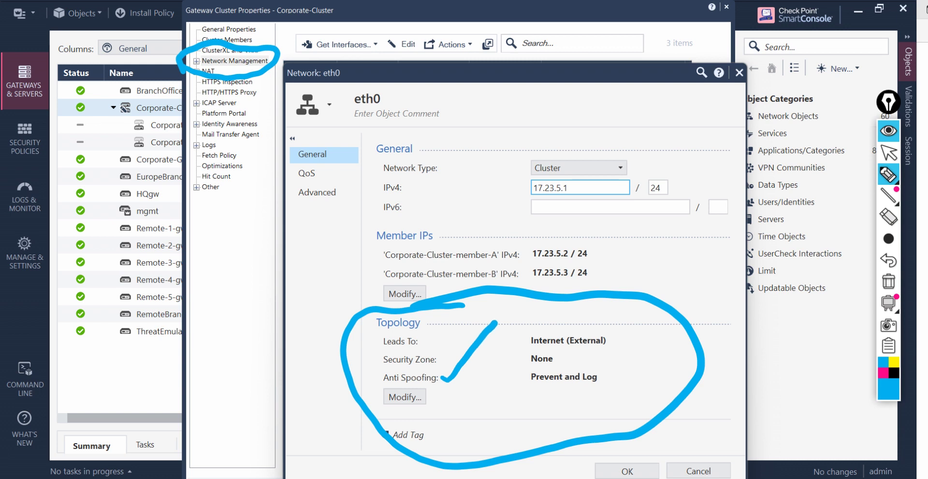
Step: Open the topology settings of eth0 for modification and clear the blue annotations from the screen
click(889, 152)
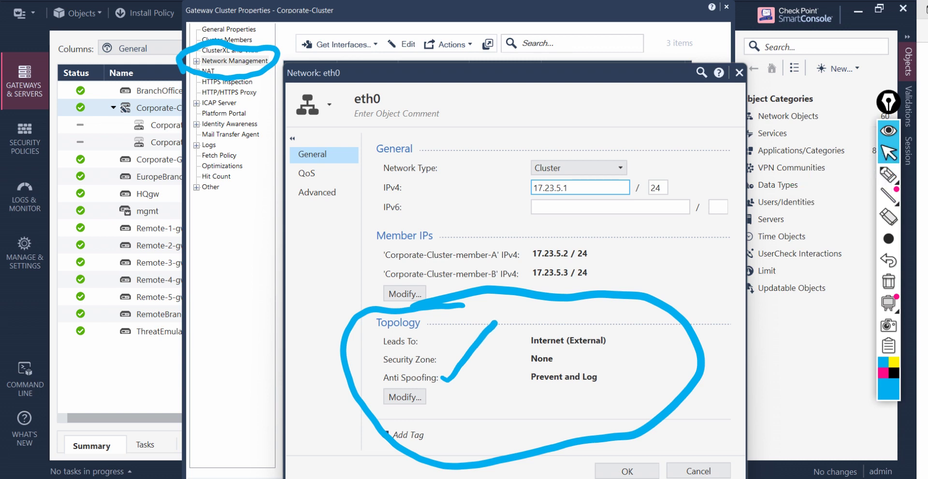
click(404, 396)
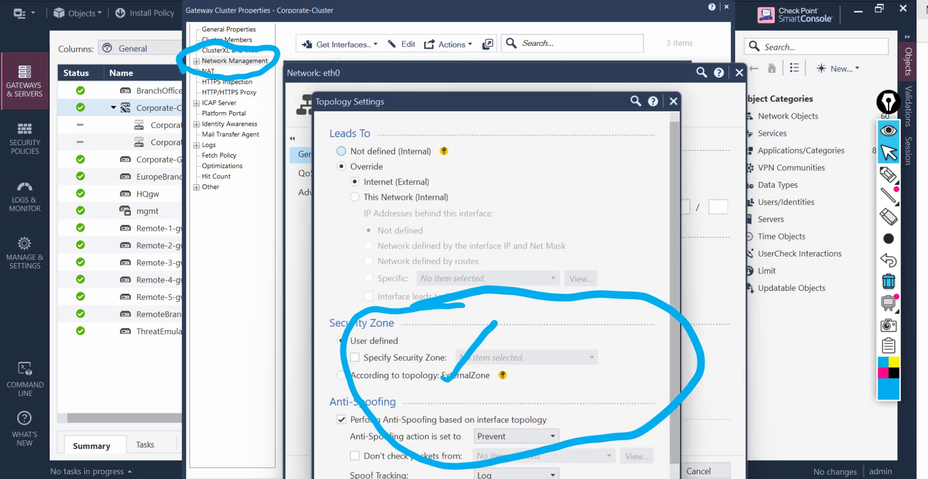
click(888, 280)
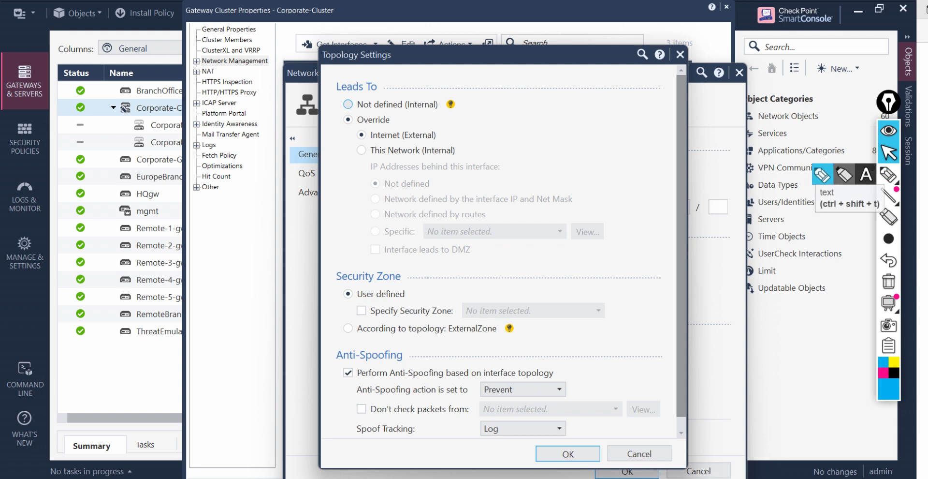
Step: Circle the Anti-Spoofing section and its Prevent action in blue, and expand the list of available anti-spoofing actions
click(889, 173)
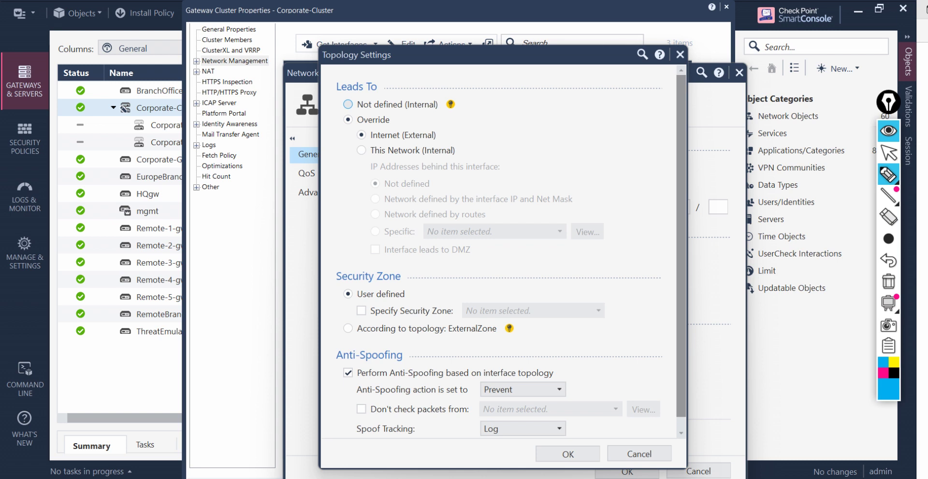
mouse_move(403, 342)
mouse_down()
mouse_move(364, 339)
mouse_move(318, 375)
mouse_move(347, 456)
mouse_move(535, 476)
mouse_move(654, 453)
mouse_move(633, 336)
mouse_move(378, 341)
mouse_up()
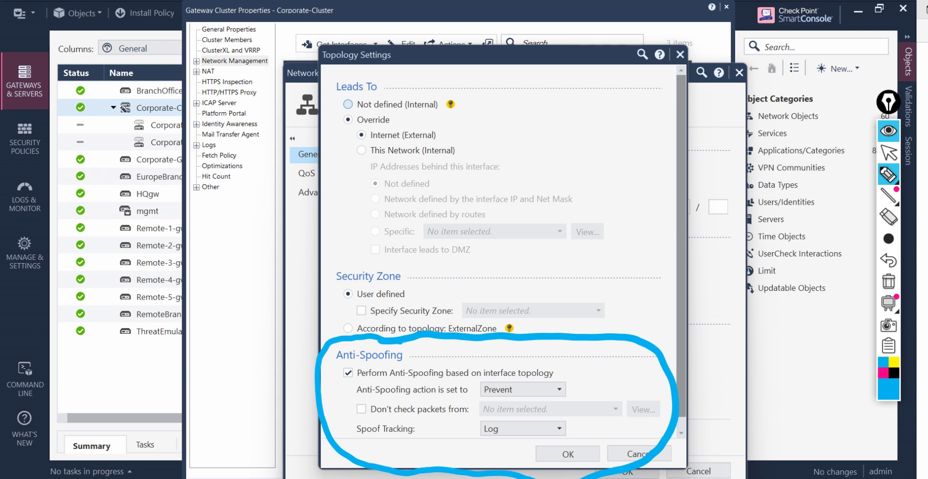
mouse_move(490, 399)
mouse_down()
mouse_move(510, 405)
mouse_move(580, 379)
mouse_move(513, 363)
mouse_move(480, 403)
mouse_move(506, 411)
mouse_up()
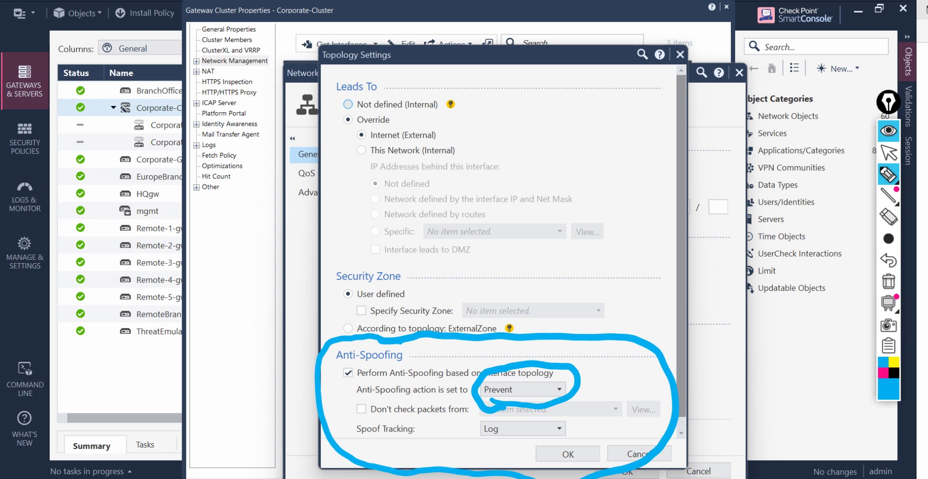
click(889, 152)
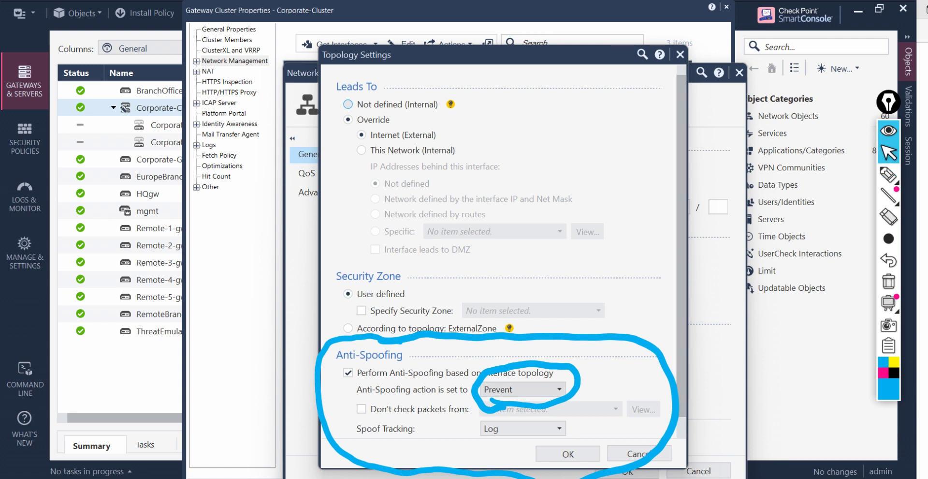
click(522, 389)
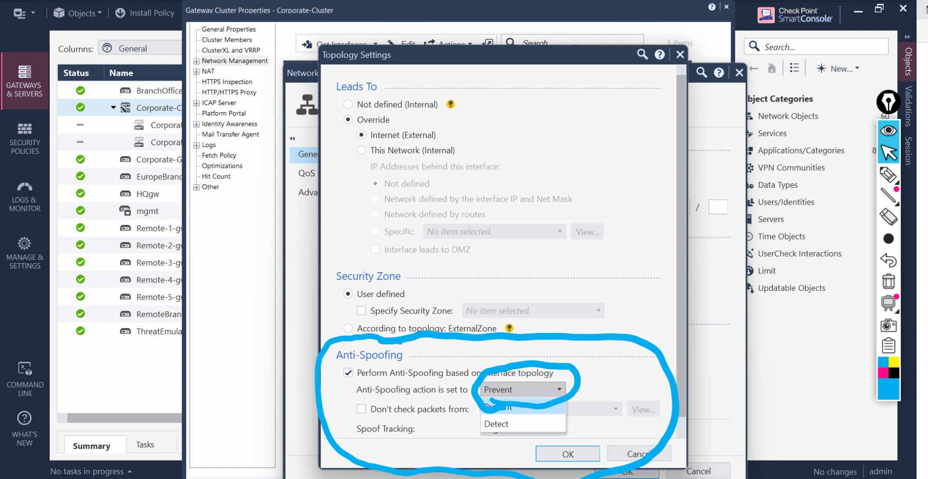
Step: Clear the annotations and handwrite "fw ctl zdebug drop" in blue diagonally across the topology settings
click(889, 281)
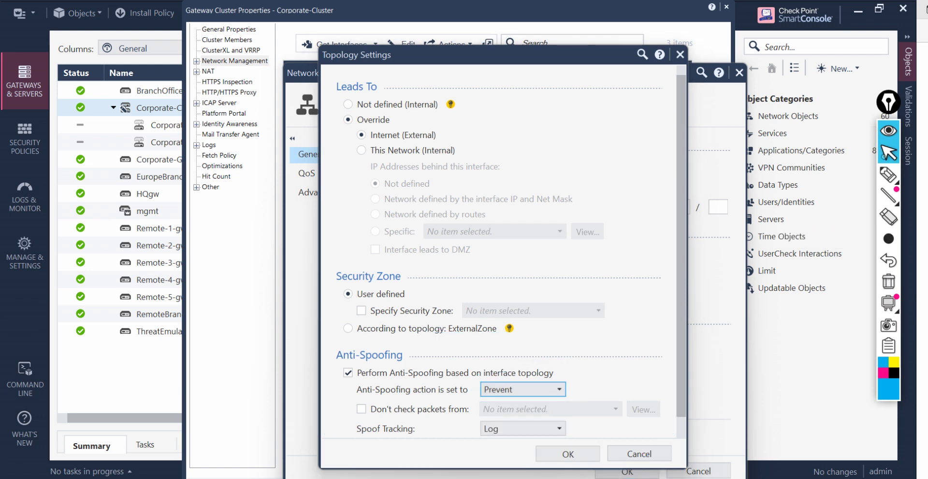
click(889, 174)
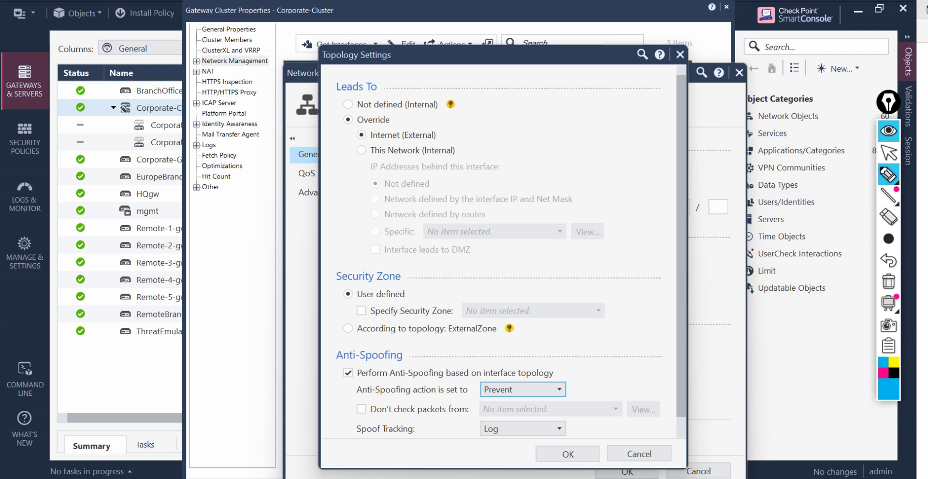
mouse_move(369, 287)
mouse_down()
mouse_move(389, 333)
mouse_move(377, 303)
mouse_move(422, 280)
mouse_up()
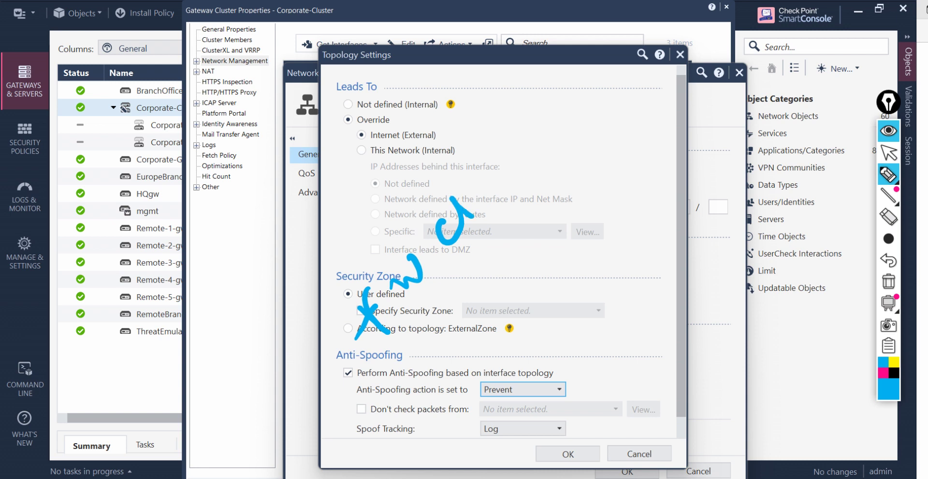
drag(466, 196, 451, 213)
drag(462, 178, 488, 199)
mouse_move(493, 151)
mouse_down()
mouse_move(505, 163)
mouse_move(522, 144)
mouse_move(537, 116)
mouse_move(531, 92)
mouse_move(554, 112)
mouse_up()
click(525, 131)
drag(553, 109, 575, 73)
mouse_move(584, 62)
mouse_down()
mouse_move(580, 70)
mouse_move(605, 90)
mouse_up()
mouse_move(538, 124)
mouse_down()
mouse_move(542, 112)
mouse_move(550, 129)
mouse_up()
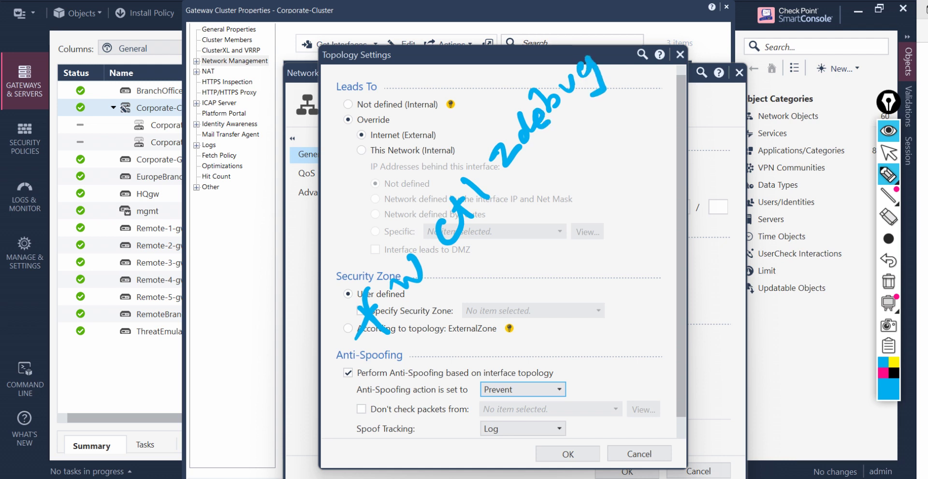
mouse_move(644, 44)
mouse_down()
mouse_move(631, 61)
mouse_move(648, 27)
mouse_move(682, 24)
mouse_move(711, 44)
mouse_move(698, 23)
mouse_up()
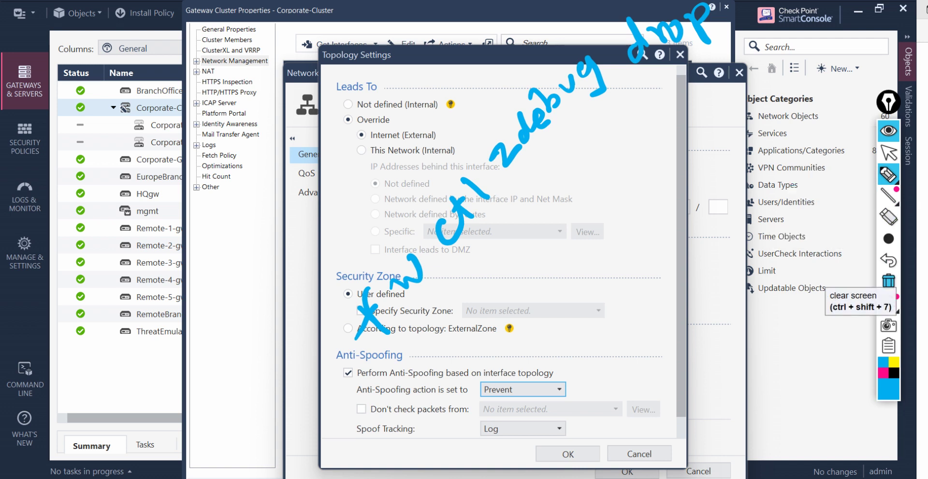
Step: Replace the handwritten command with a blue circle around the Spoof Tracking setting and expand its options
click(889, 281)
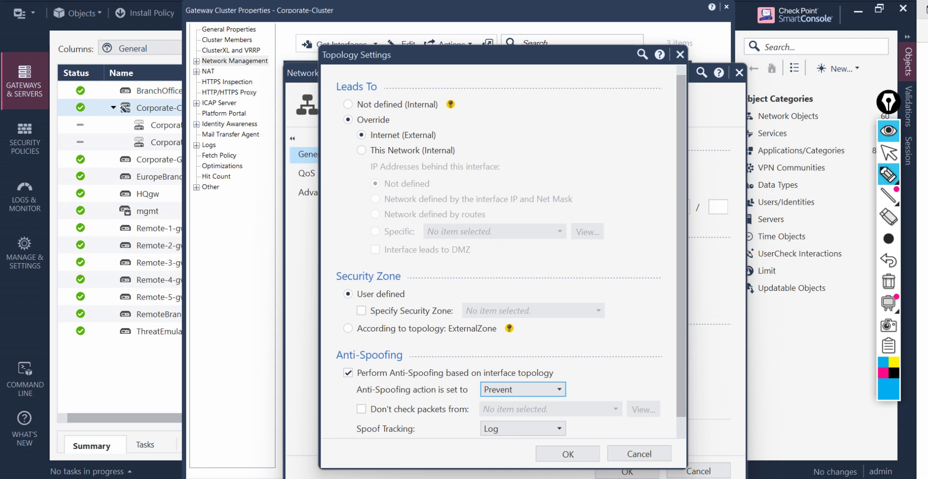
mouse_move(498, 415)
mouse_down()
mouse_move(481, 418)
mouse_move(512, 457)
mouse_move(586, 425)
mouse_move(483, 410)
mouse_up()
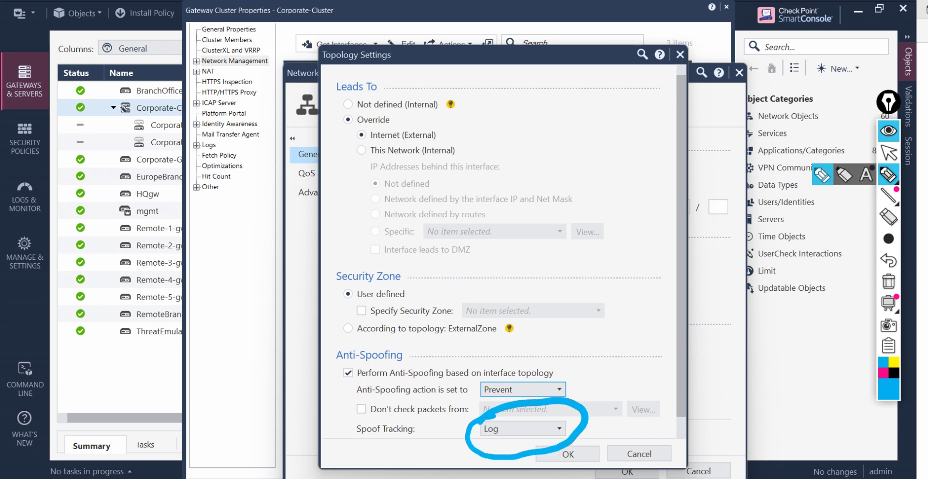
click(888, 153)
click(558, 429)
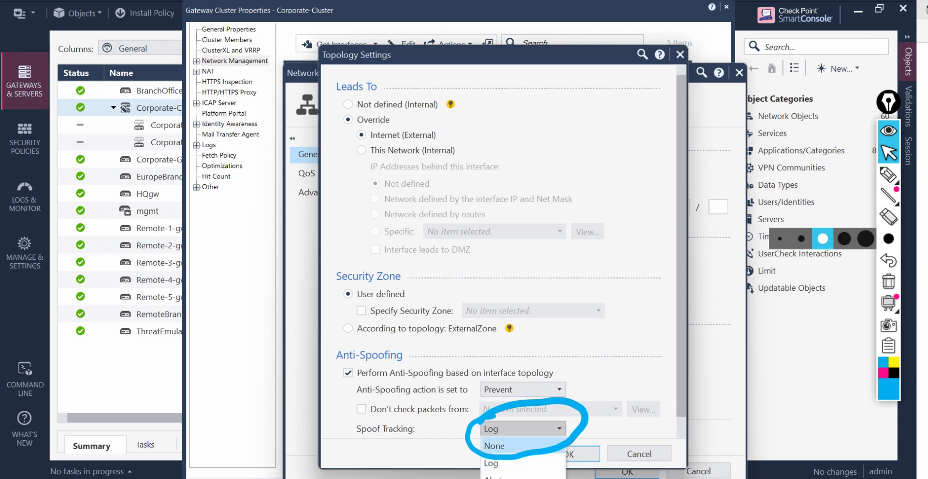
Step: Clear the circle, draw a blue arrow and tick at "Don't check packets from", and scribble over its selection field
click(889, 281)
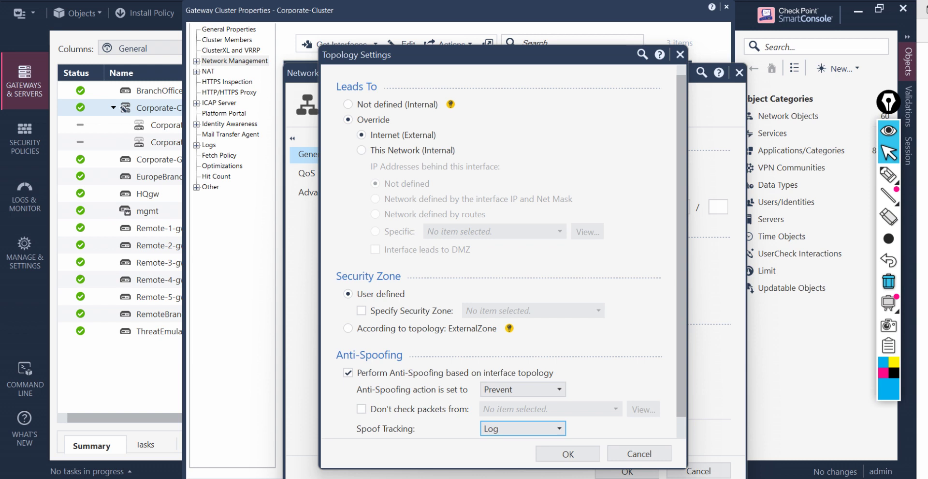
click(889, 174)
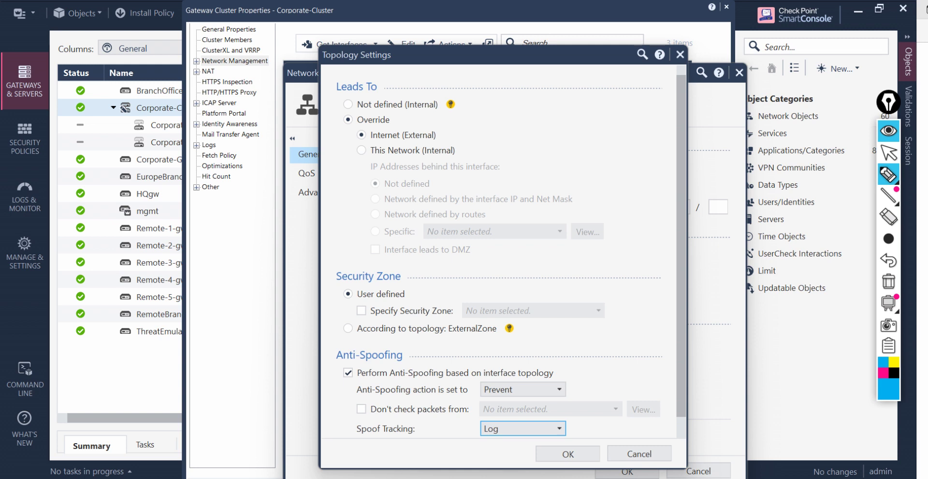
mouse_move(328, 420)
mouse_down()
mouse_move(354, 417)
mouse_move(367, 398)
mouse_up()
mouse_move(477, 411)
mouse_down()
mouse_move(610, 409)
mouse_move(490, 412)
mouse_move(514, 402)
mouse_up()
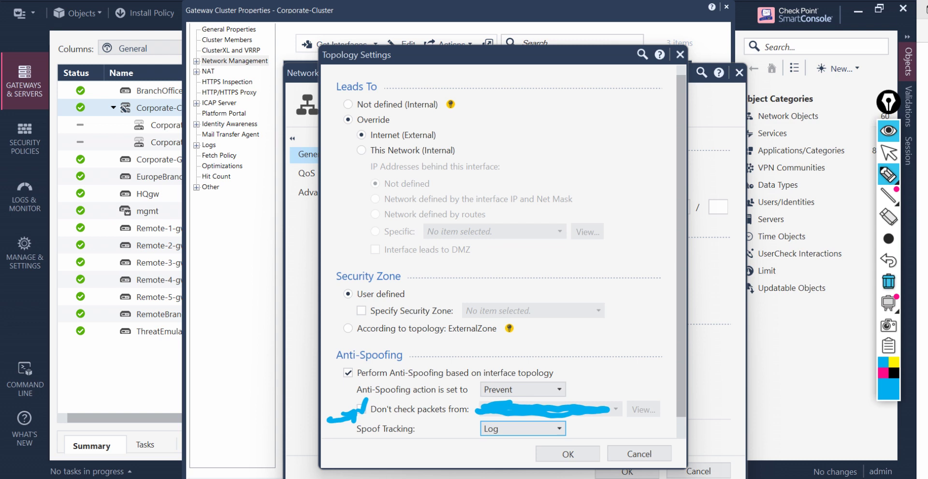
Step: Clear the marks, draw a blue tick beside Spoof Tracking, and circle the Leads To section in blue
click(889, 281)
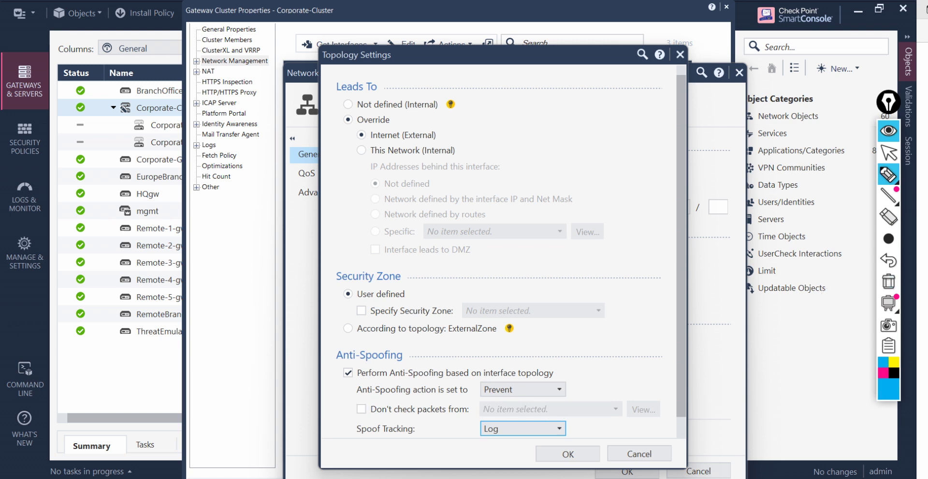
drag(335, 418, 362, 415)
mouse_move(385, 79)
mouse_down()
mouse_move(344, 66)
mouse_move(318, 147)
mouse_move(332, 211)
mouse_move(396, 264)
mouse_move(501, 289)
mouse_move(633, 236)
mouse_move(584, 94)
mouse_move(391, 73)
mouse_move(358, 79)
mouse_up()
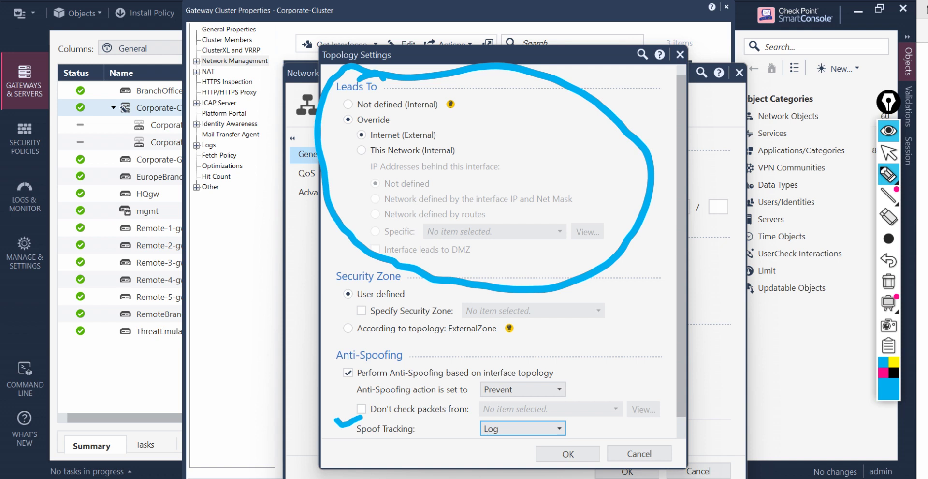
Step: Draw blue ticks beside Not defined (Internal), Override, Internet (External), This Network (Internal) and Specific
drag(422, 114, 495, 74)
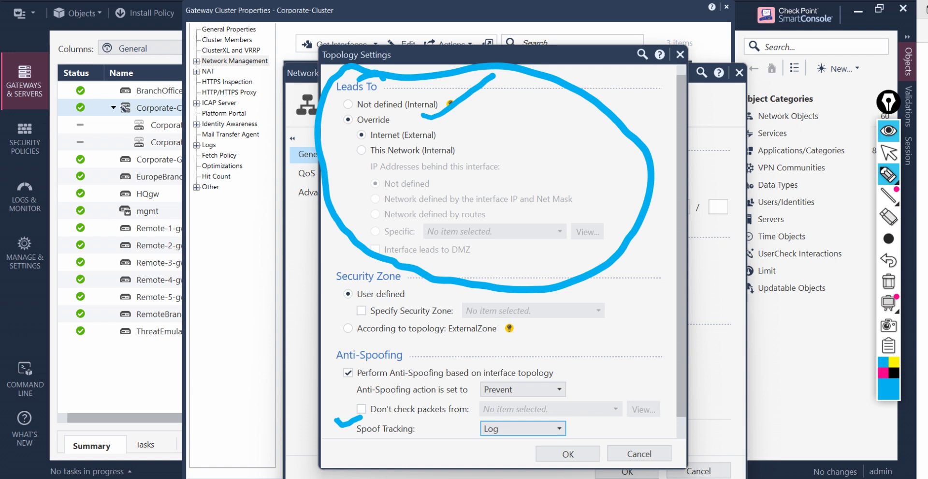
drag(395, 126, 448, 105)
drag(438, 137, 510, 95)
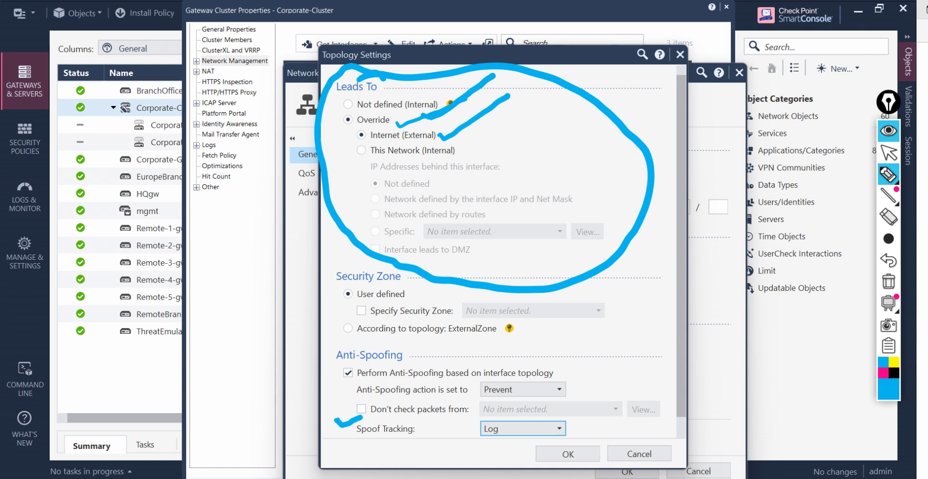
drag(459, 150, 512, 118)
mouse_move(352, 232)
mouse_down()
mouse_move(359, 238)
mouse_move(392, 220)
mouse_up()
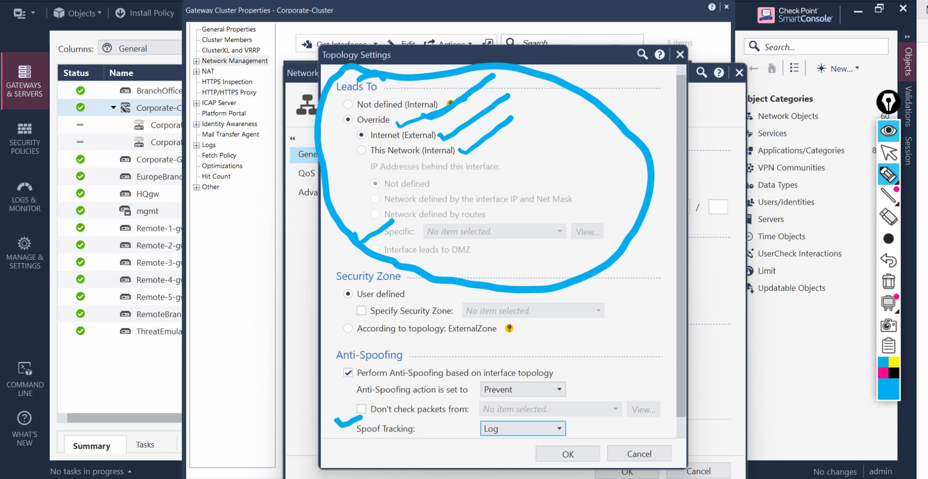
Step: Draw a blue tick at Interface leads to DMZ, circle the Security Zone section, and tick Specify Security Zone and According to topology
drag(477, 254, 626, 141)
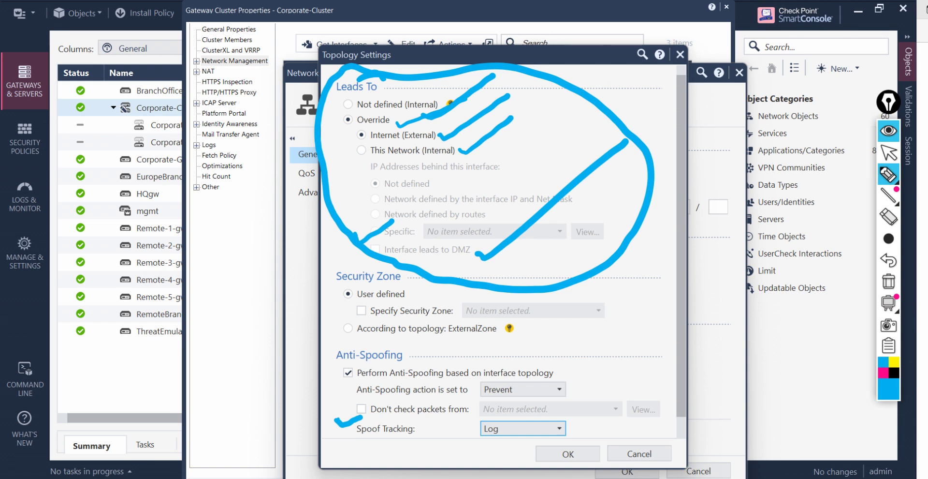
mouse_move(358, 254)
mouse_down()
mouse_move(331, 267)
mouse_move(331, 322)
mouse_move(435, 347)
mouse_move(575, 344)
mouse_move(624, 251)
mouse_move(431, 219)
mouse_move(344, 254)
mouse_up()
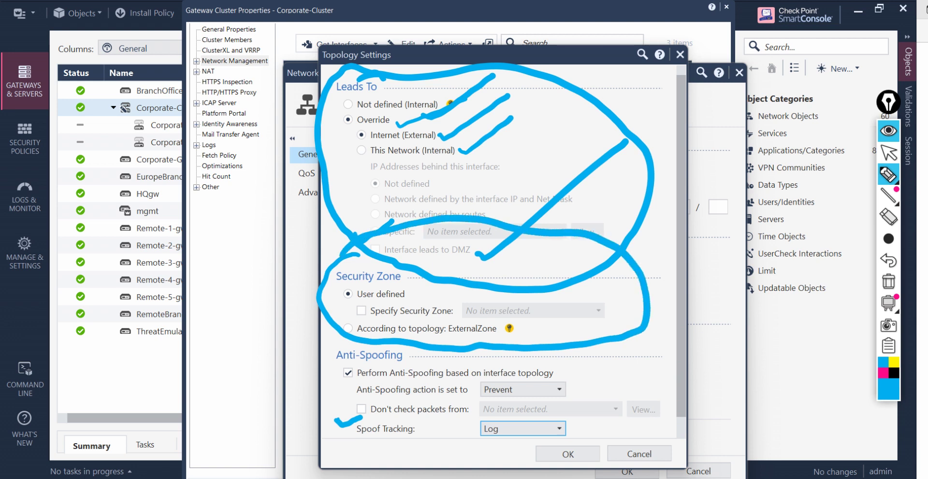
mouse_move(333, 308)
mouse_down()
mouse_move(340, 315)
mouse_move(353, 307)
mouse_up()
drag(511, 334, 554, 324)
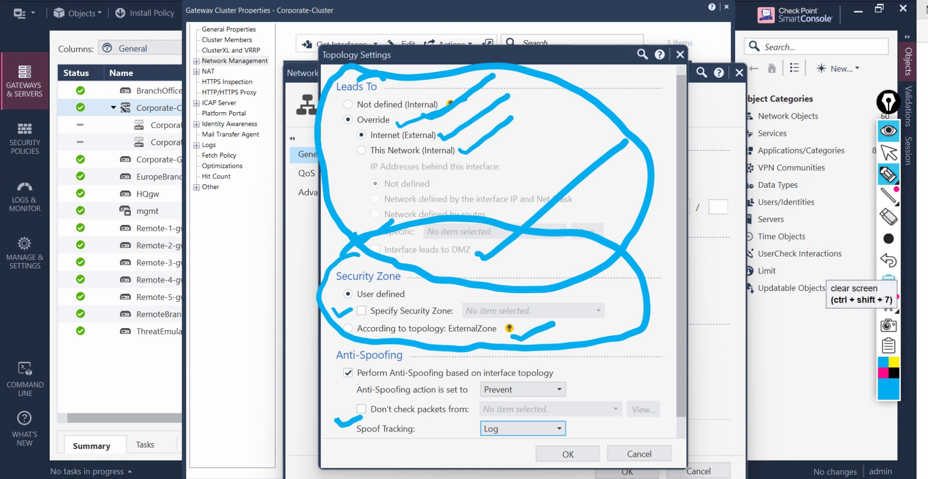
Step: Clear the marks, check the hint beside Not defined (Internal), and close the Topology Settings and eth0 network windows
click(889, 280)
click(888, 153)
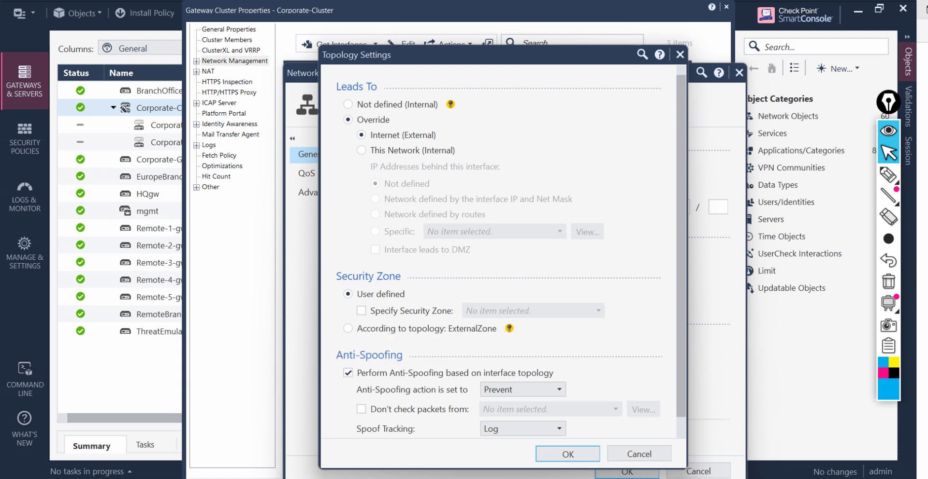
mouse_move(450, 103)
click(451, 104)
mouse_move(451, 104)
key(Return)
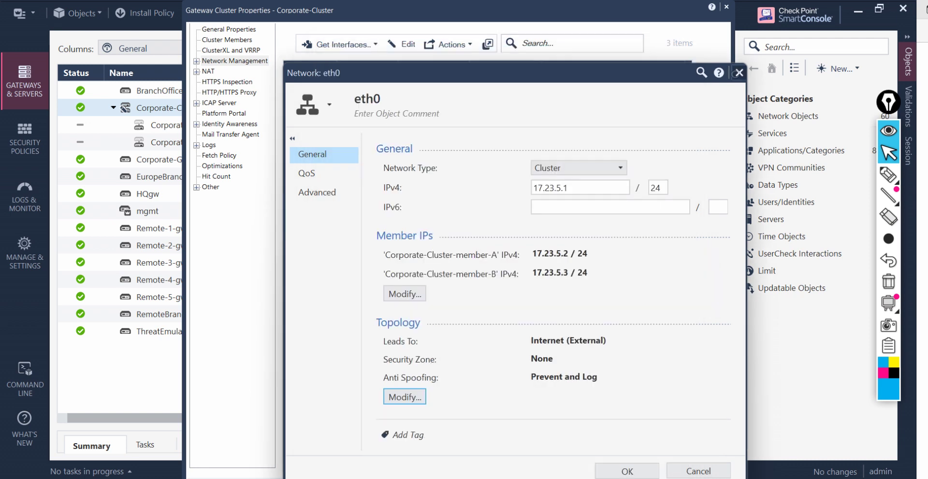
click(739, 72)
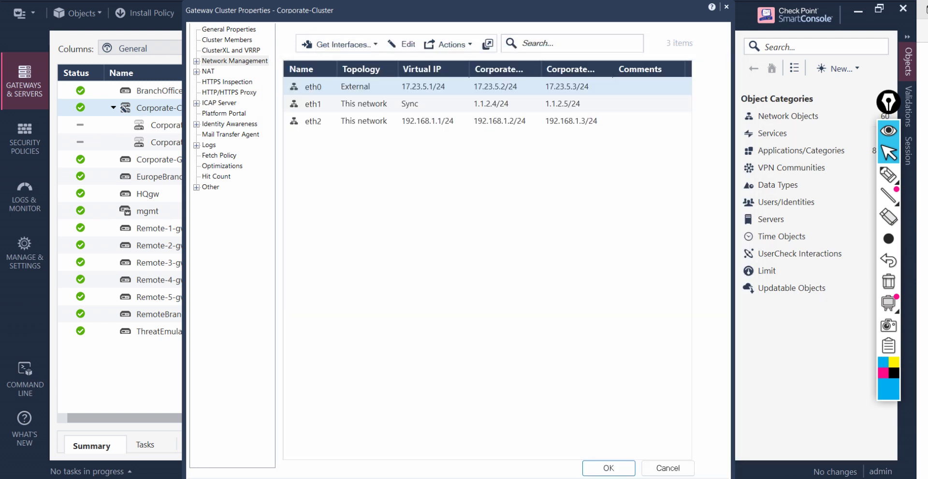
Step: Draw a blue tick at the end of the eth0 row and circle its name and External topology
click(889, 174)
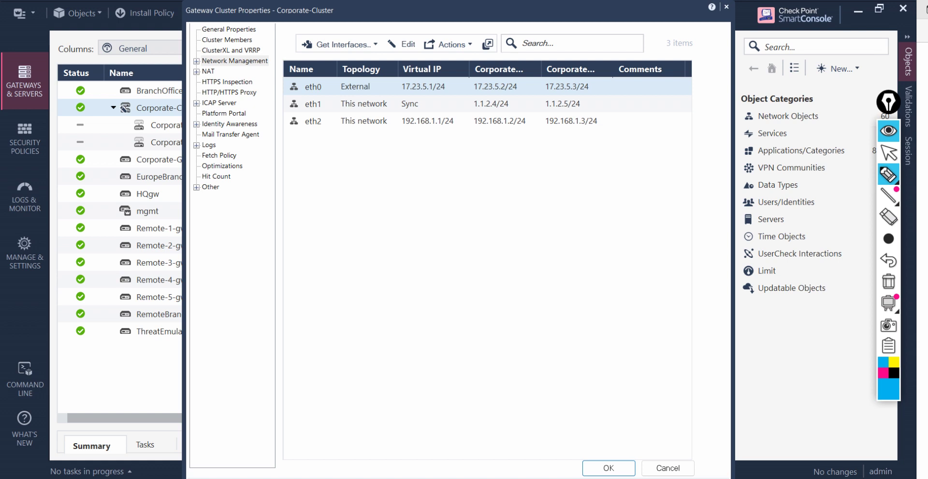
mouse_move(598, 86)
mouse_down()
mouse_move(605, 91)
mouse_move(699, 35)
mouse_up()
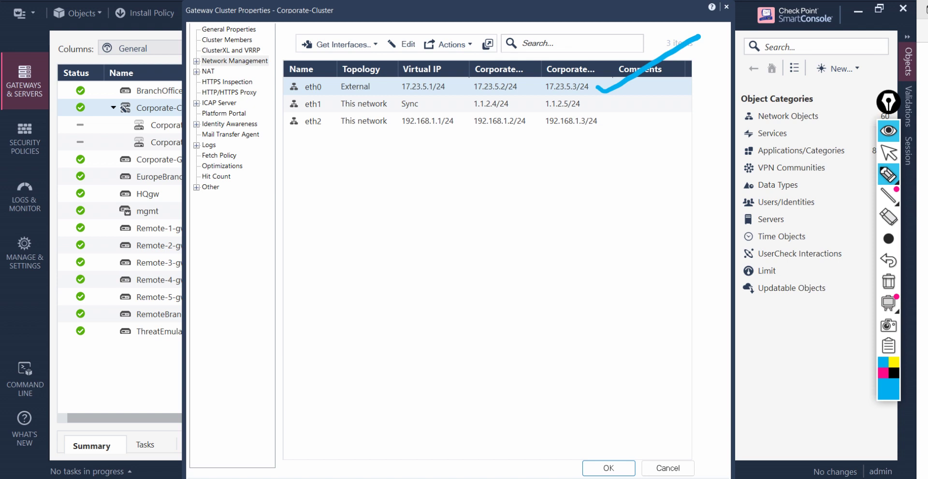
mouse_move(370, 80)
mouse_down()
mouse_move(309, 72)
mouse_move(286, 82)
mouse_move(315, 97)
mouse_move(382, 82)
mouse_move(362, 73)
mouse_up()
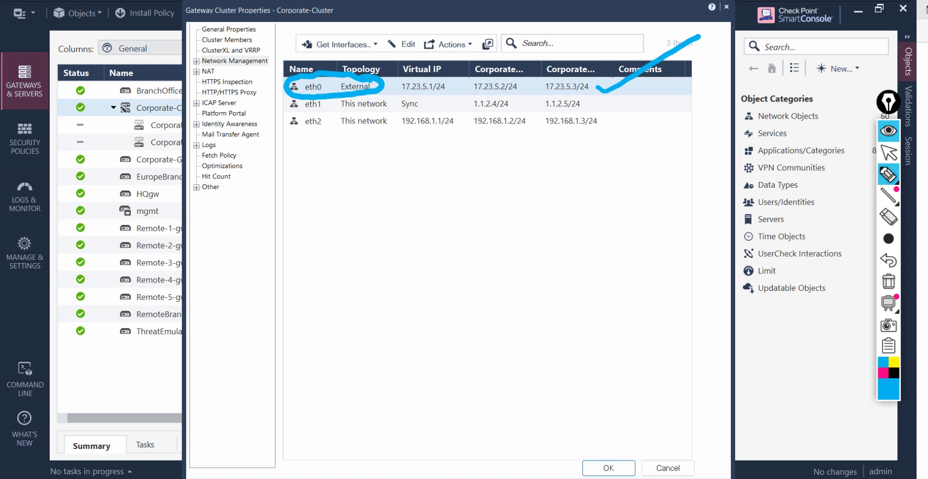
Step: Replace the eth0 marks with the handwritten blue words "detect" and "prevent", each underlined, below the interface list
click(888, 281)
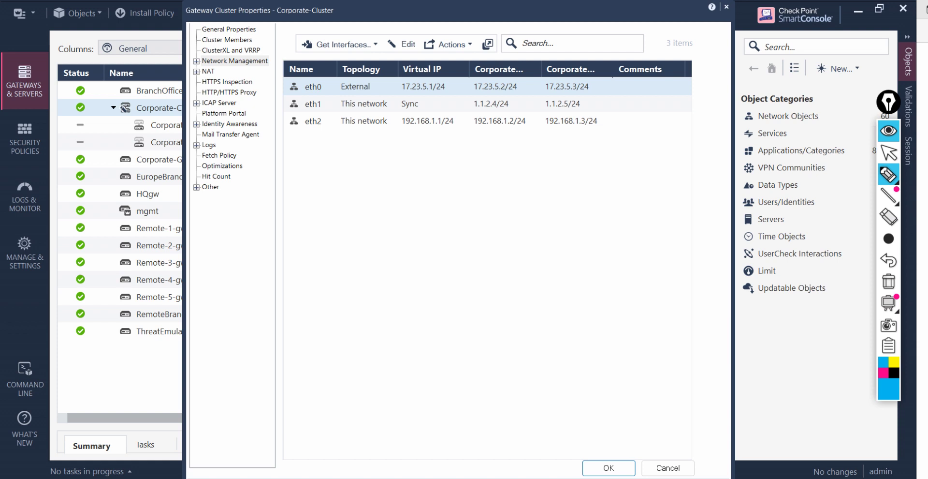
mouse_move(574, 231)
mouse_down()
mouse_move(563, 238)
mouse_move(593, 220)
mouse_move(610, 187)
mouse_move(640, 166)
mouse_move(646, 183)
mouse_move(683, 124)
mouse_up()
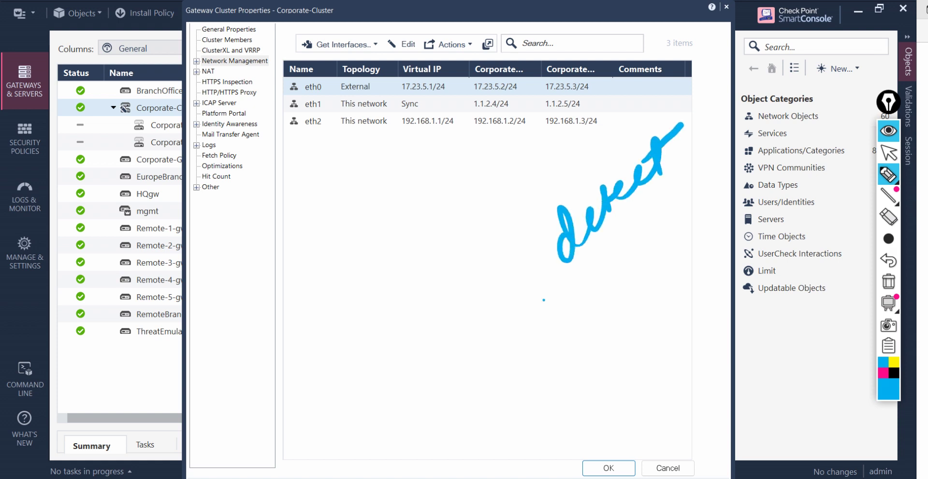
drag(544, 299, 685, 192)
mouse_move(575, 316)
mouse_down()
mouse_move(586, 361)
mouse_move(605, 313)
mouse_move(718, 183)
mouse_up()
drag(572, 394, 701, 289)
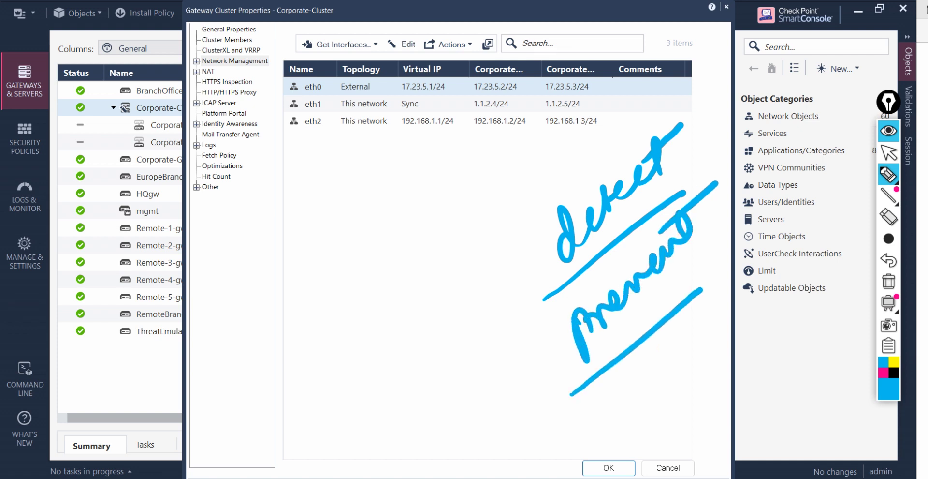
Step: Replace the two words with the command "fw ctl zdebug drop" handwritten in blue diagonally across the interface list
click(889, 282)
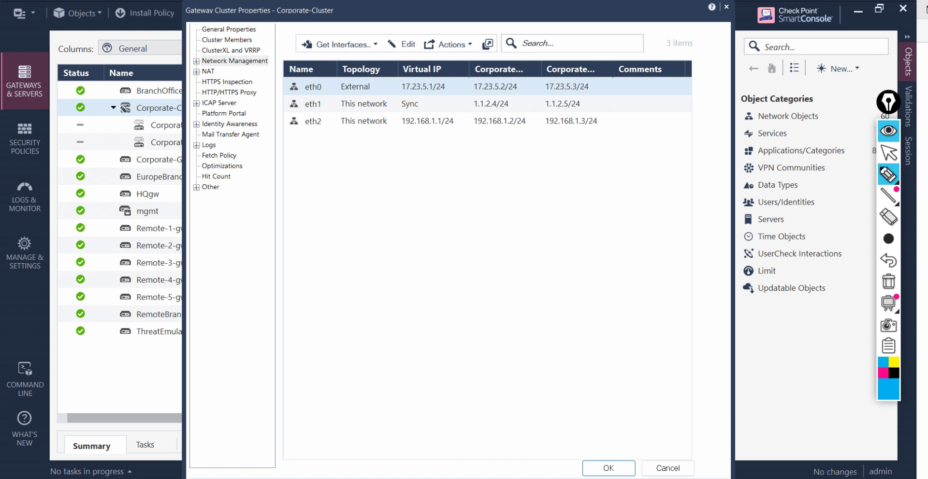
mouse_move(324, 434)
mouse_down()
mouse_move(304, 393)
mouse_move(338, 387)
mouse_move(368, 333)
mouse_move(399, 326)
mouse_move(380, 325)
mouse_up()
drag(411, 283, 387, 298)
mouse_move(432, 241)
mouse_down()
mouse_move(418, 265)
mouse_move(450, 244)
mouse_move(443, 224)
mouse_up()
mouse_move(449, 227)
mouse_down()
mouse_move(498, 169)
mouse_move(512, 191)
mouse_up()
mouse_move(561, 147)
mouse_down()
mouse_move(560, 158)
mouse_move(586, 137)
mouse_move(601, 104)
mouse_move(624, 123)
mouse_up()
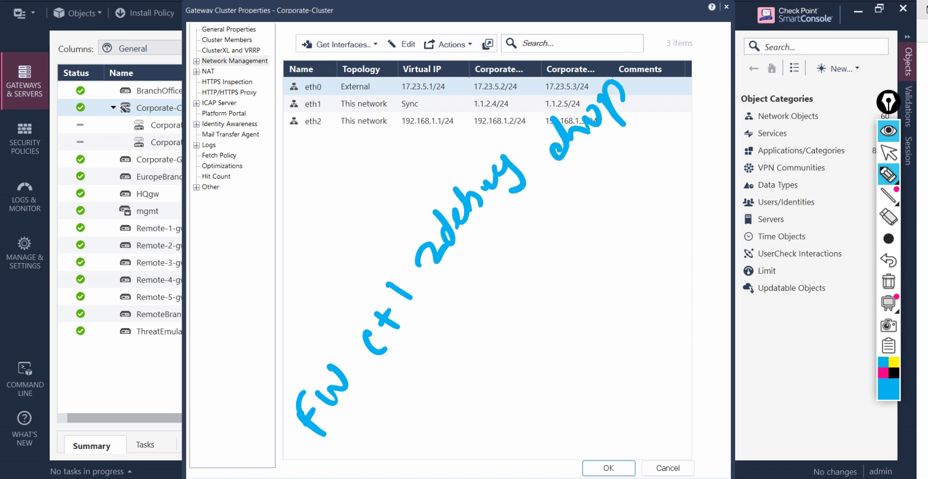
Step: Draw a blue "#" prompt sign in front of the handwritten command, and clear all the handwriting
drag(216, 388, 243, 401)
drag(260, 365, 235, 405)
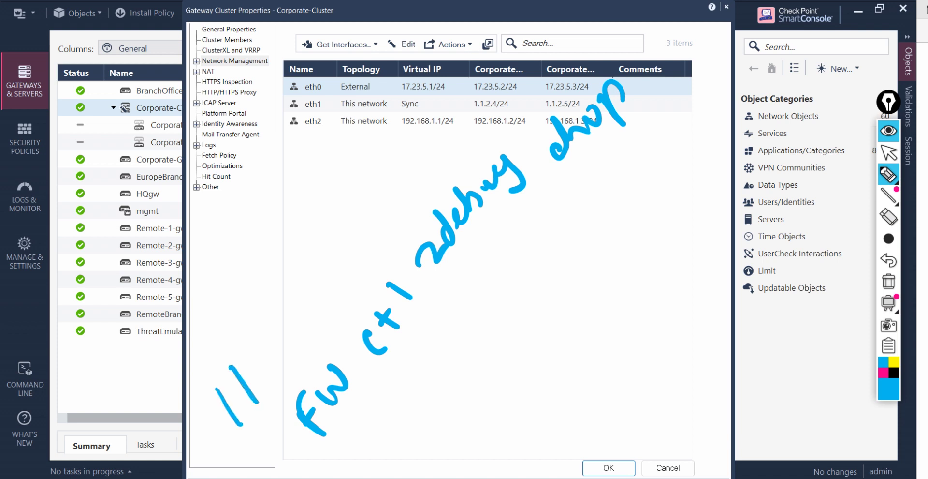
drag(251, 351, 225, 402)
drag(242, 408, 226, 437)
drag(260, 361, 245, 388)
drag(248, 388, 236, 411)
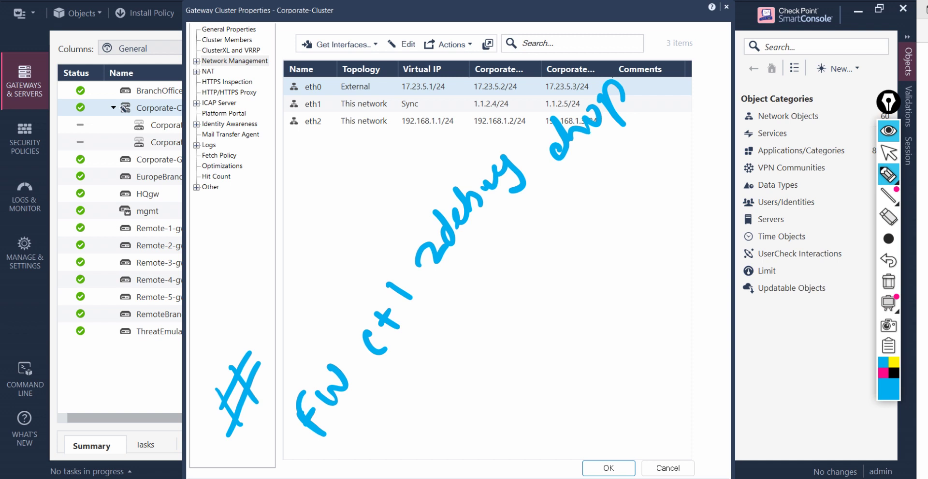
click(888, 281)
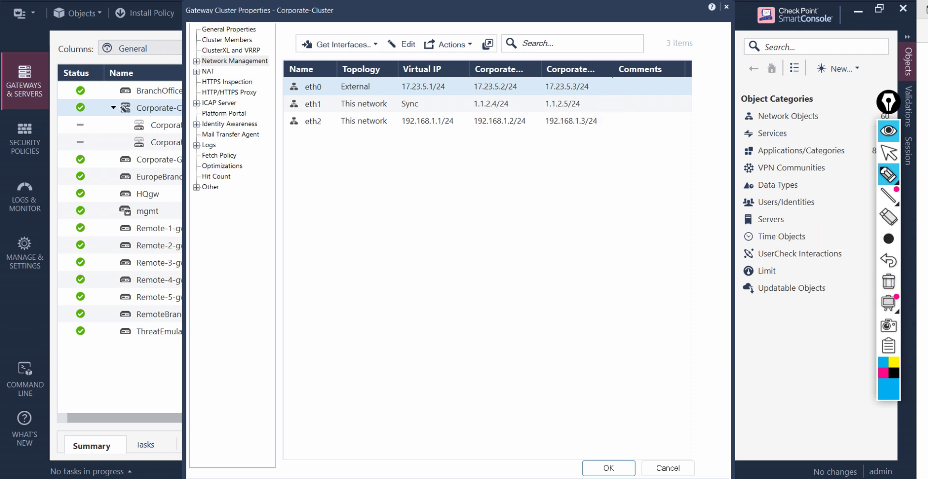